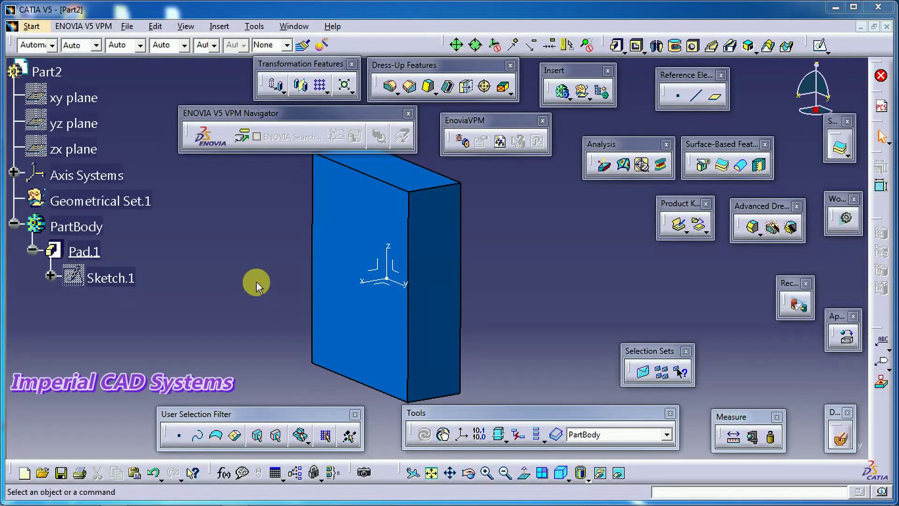
{"action": "middle_click_drag", "start_coordinate": [265, 246], "coordinate": [295, 261]}
{"action": "middle_click_drag", "start_coordinate": [507, 267], "coordinate": [494, 294]}
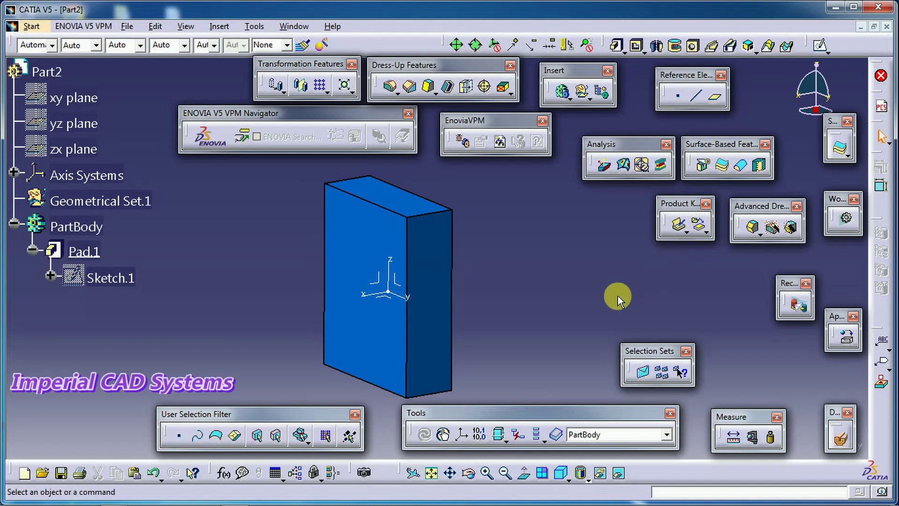
{"action": "middle_click_drag", "start_coordinate": [539, 263], "coordinate": [573, 261]}
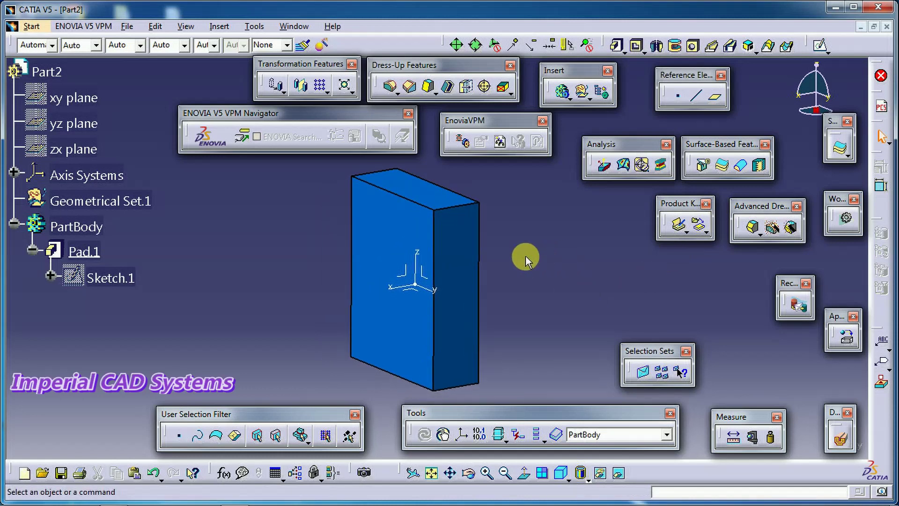
{"action": "left_click", "coordinate": [585, 235]}
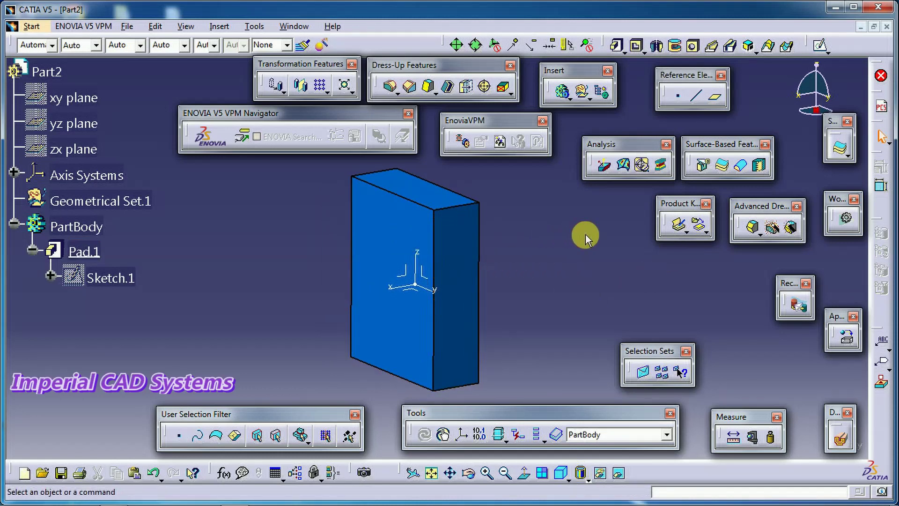
{"action": "middle_click_drag", "start_coordinate": [583, 274], "coordinate": [549, 254]}
{"action": "middle_click_drag", "start_coordinate": [605, 260], "coordinate": [596, 283]}
{"action": "middle_click_drag", "start_coordinate": [544, 270], "coordinate": [657, 264]}
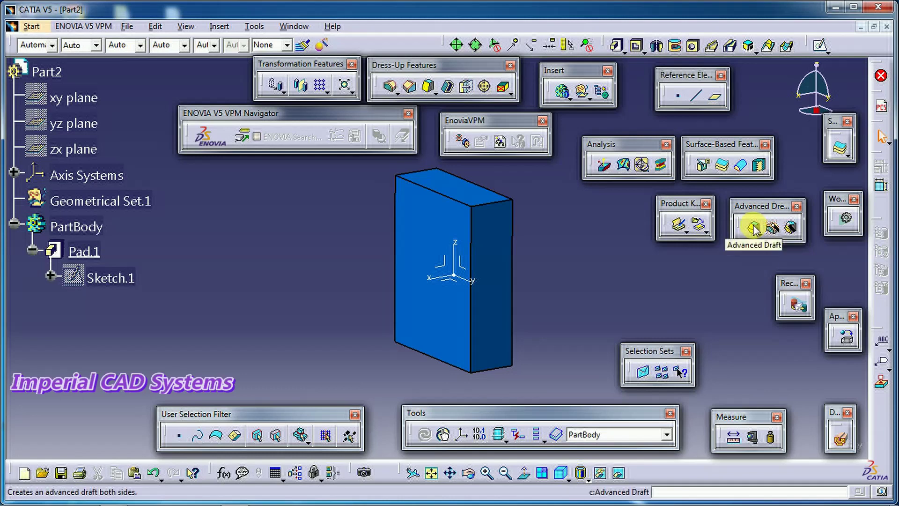
{"action": "middle_click_drag", "start_coordinate": [431, 240], "coordinate": [494, 253]}
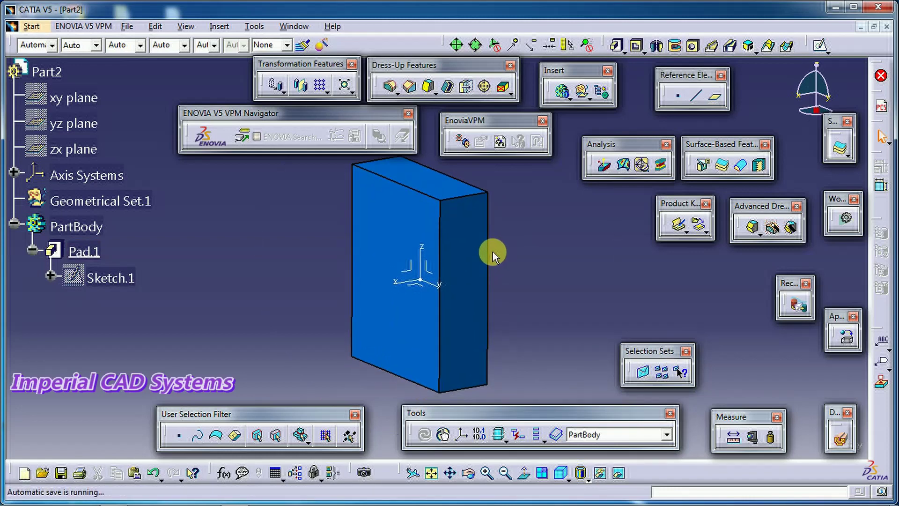
{"action": "mouse_move", "coordinate": [492, 252]}
{"action": "middle_mouse_down"}
{"action": "mouse_move", "coordinate": [490, 261]}
{"action": "mouse_move", "coordinate": [504, 262]}
{"action": "mouse_move", "coordinate": [494, 257]}
{"action": "middle_mouse_up"}
{"action": "left_click", "coordinate": [600, 234]}
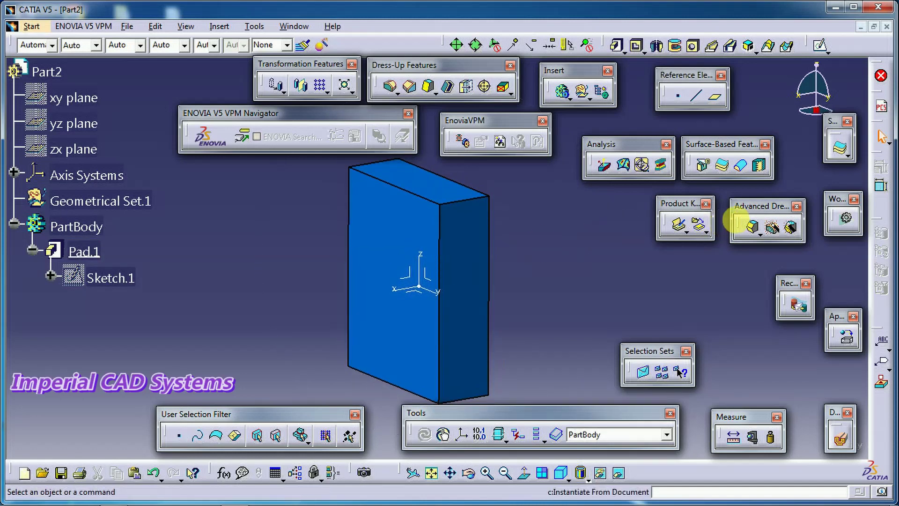
Step: Start an Advanced Draft with a 15° angle and pick the block's large front face as the face to draft
{"action": "left_click", "coordinate": [753, 227]}
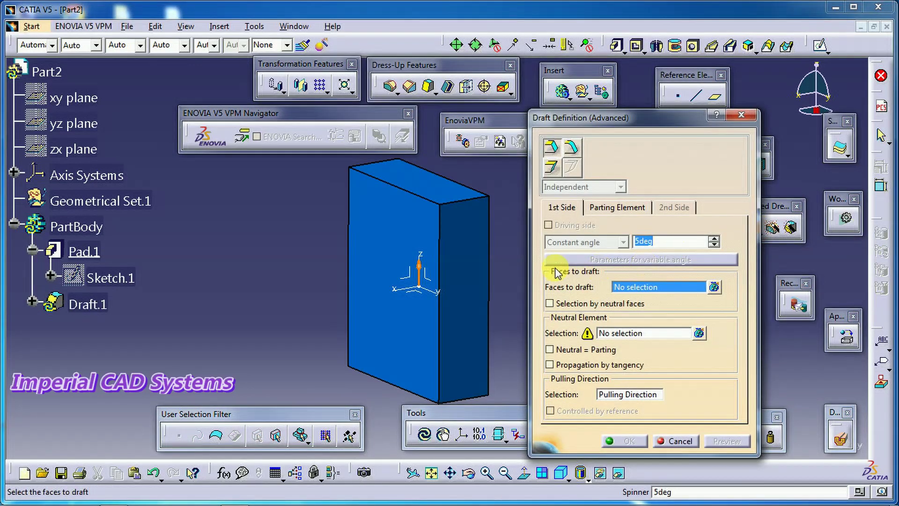
{"action": "middle_click_drag", "start_coordinate": [498, 281], "coordinate": [430, 280]}
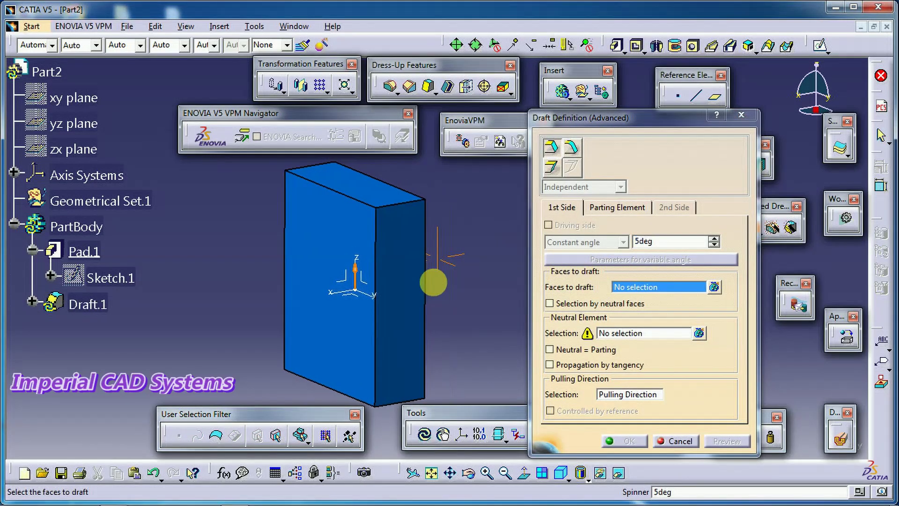
{"action": "left_click", "coordinate": [635, 297]}
{"action": "double_click", "coordinate": [655, 241]}
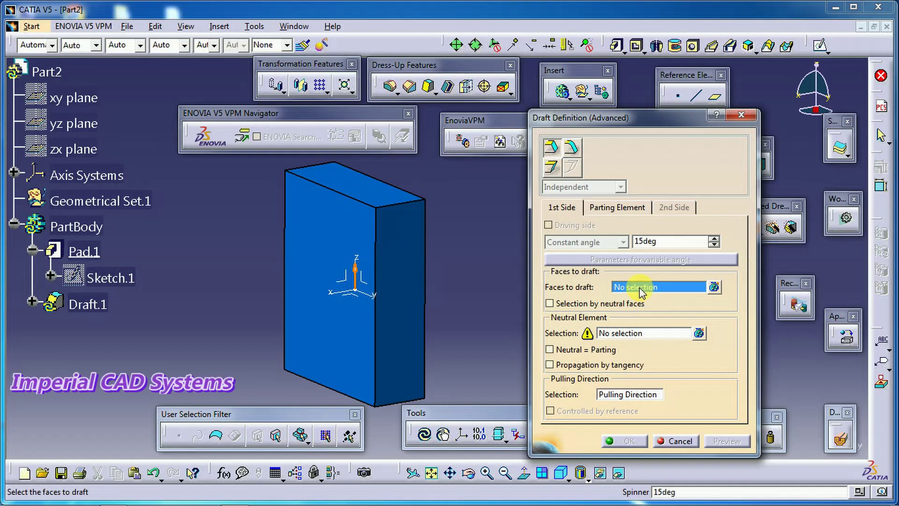
{"action": "left_click", "coordinate": [349, 329]}
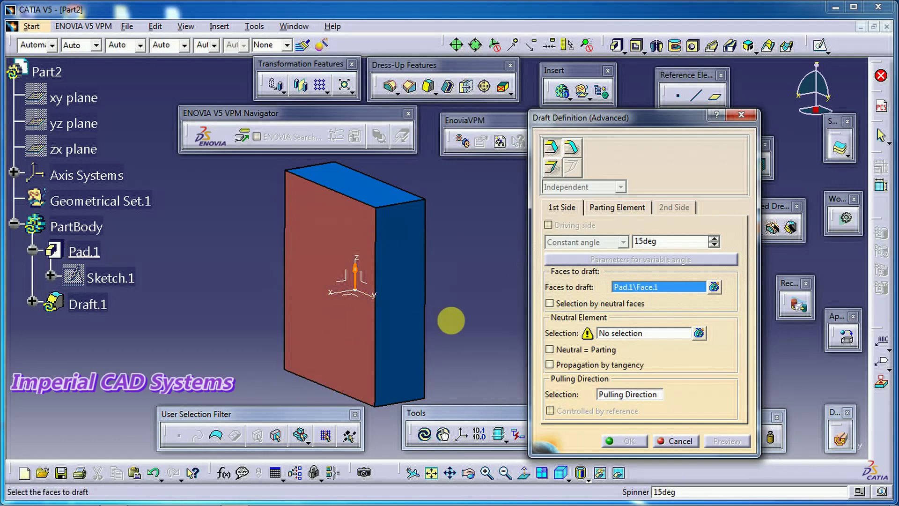
{"action": "middle_click_drag", "start_coordinate": [452, 323], "coordinate": [424, 327]}
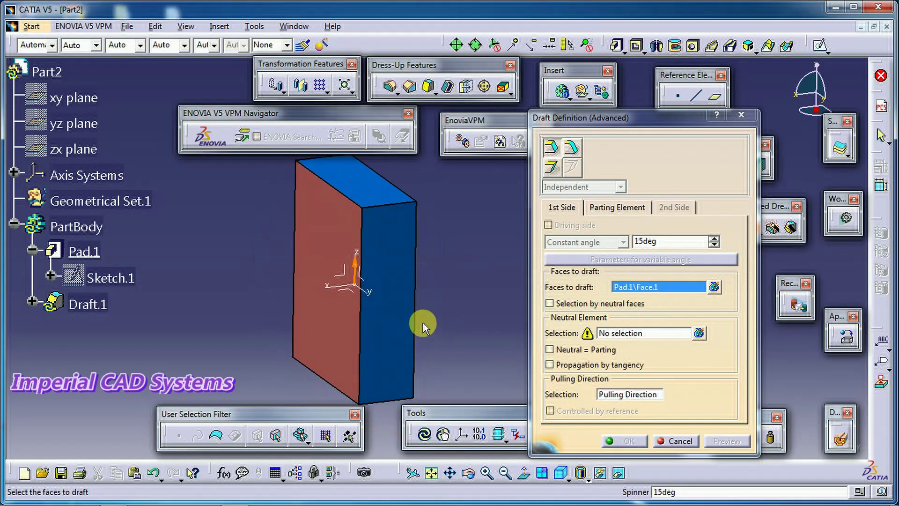
Step: Pick the block's top face as the neutral element and create the draft
{"action": "left_click", "coordinate": [607, 333]}
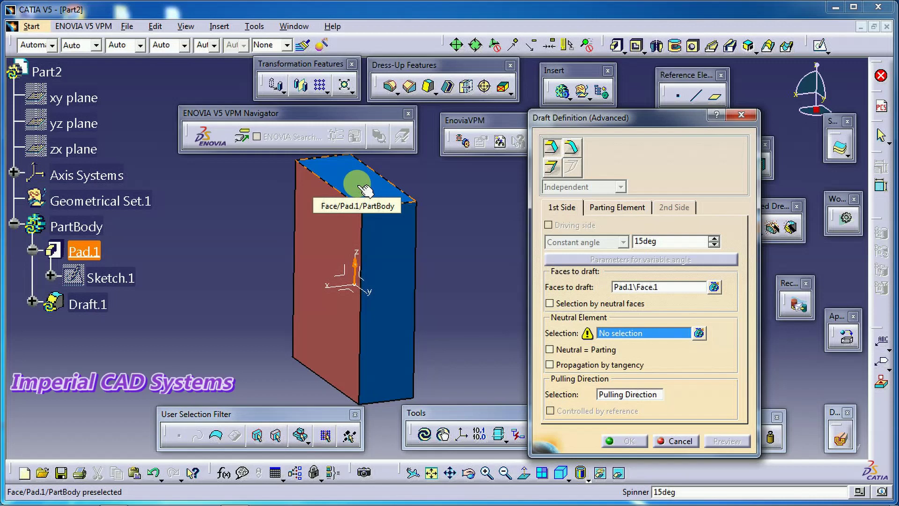
{"action": "middle_click_drag", "start_coordinate": [358, 271], "coordinate": [345, 338]}
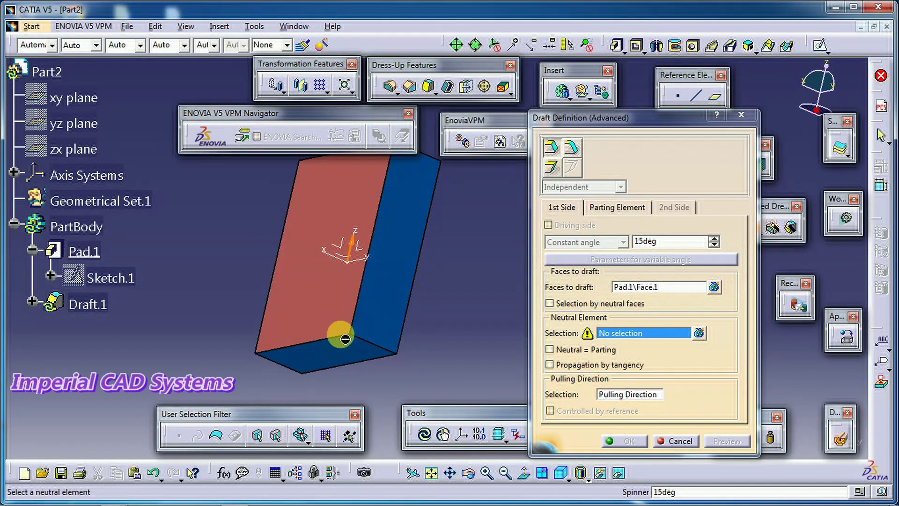
{"action": "middle_click_drag", "start_coordinate": [327, 261], "coordinate": [378, 231]}
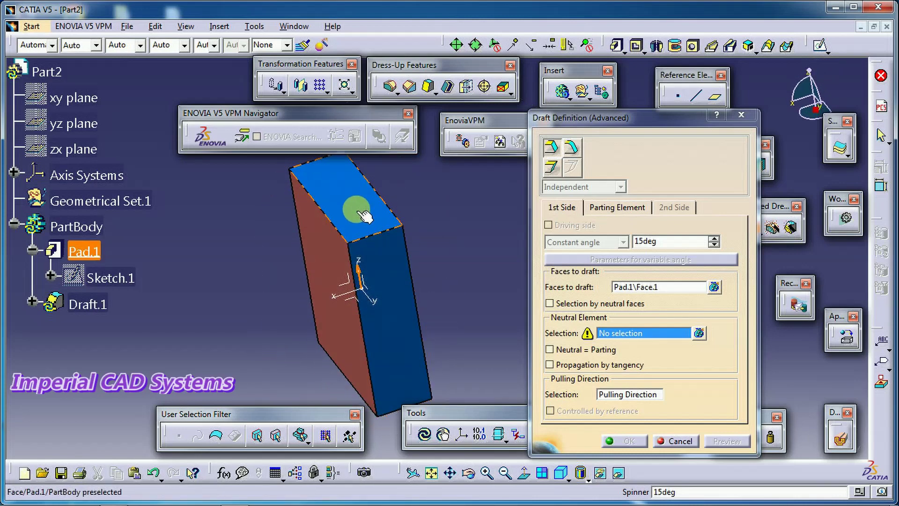
{"action": "left_click", "coordinate": [363, 215]}
{"action": "middle_click_drag", "start_coordinate": [367, 214], "coordinate": [371, 227]}
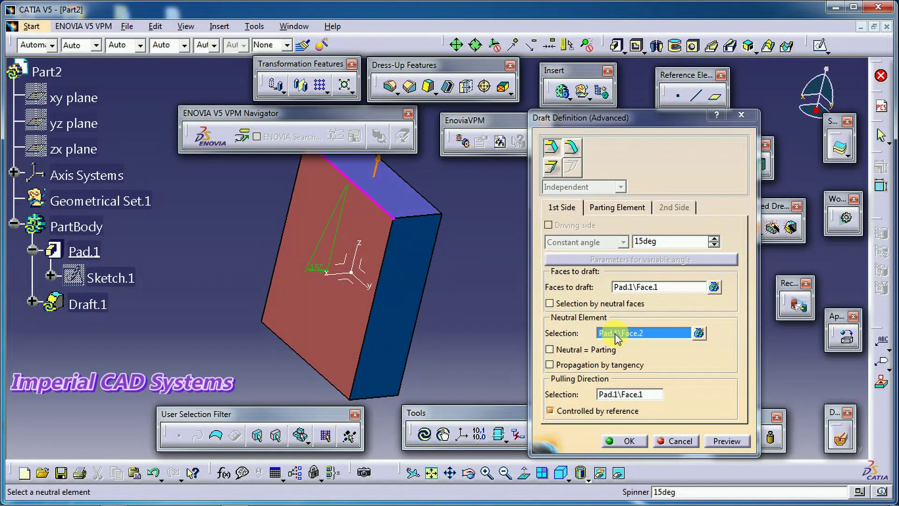
{"action": "middle_click_drag", "start_coordinate": [392, 237], "coordinate": [388, 253]}
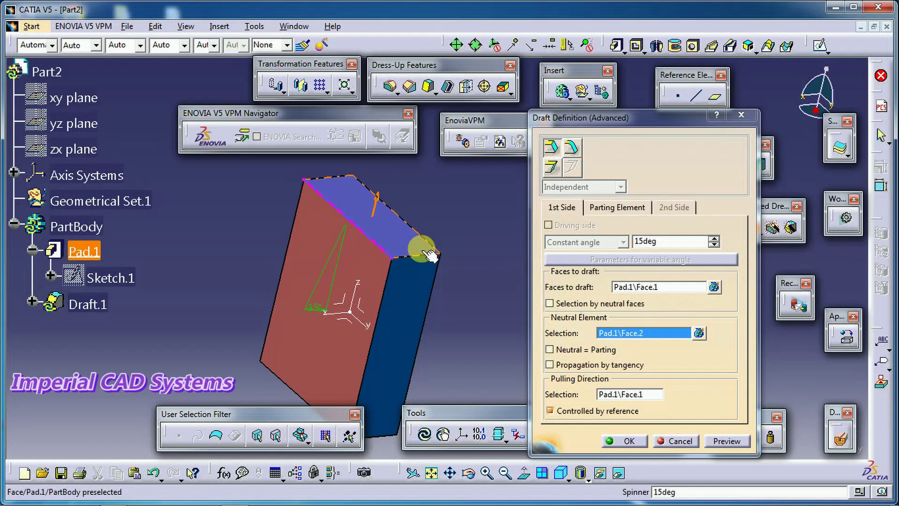
{"action": "middle_click_drag", "start_coordinate": [428, 257], "coordinate": [375, 264]}
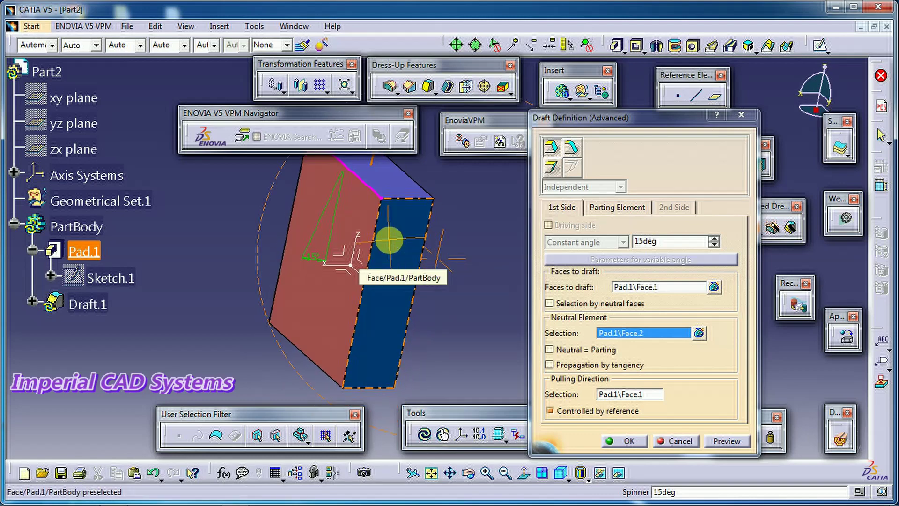
{"action": "left_click", "coordinate": [635, 443]}
Step: Undo the single-face draft on the block
{"action": "middle_click_drag", "start_coordinate": [508, 283], "coordinate": [459, 316]}
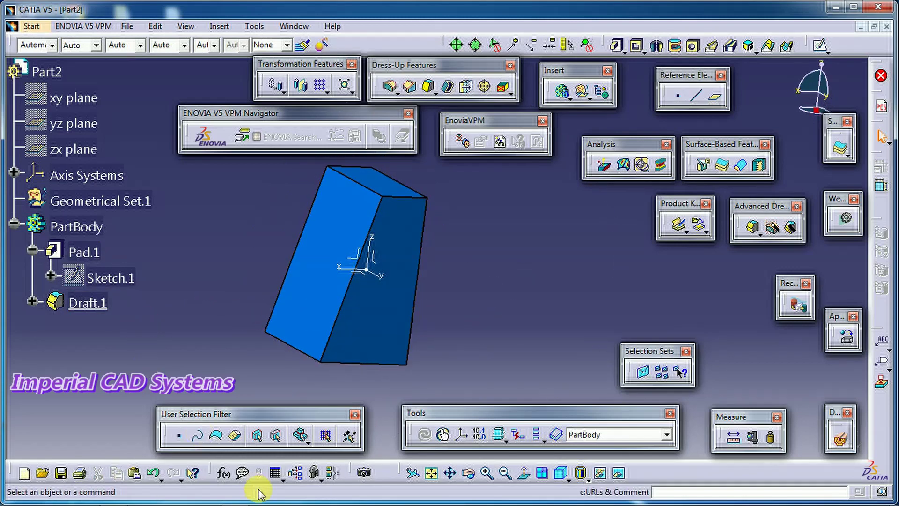
{"action": "left_click", "coordinate": [153, 472]}
{"action": "left_click", "coordinate": [154, 472]}
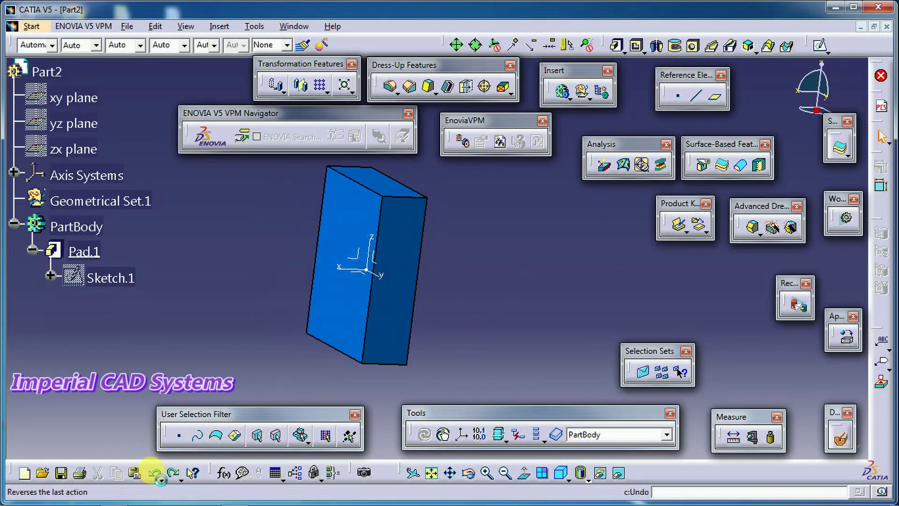
Step: Start another Advanced Draft and pick all four side faces of the block as faces to draft
{"action": "left_click", "coordinate": [751, 228]}
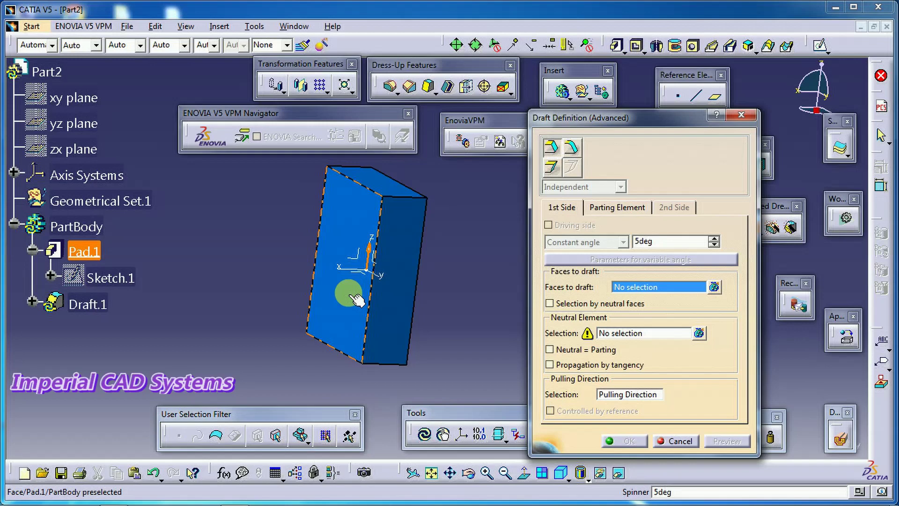
{"action": "left_click", "coordinate": [356, 300]}
{"action": "left_click", "coordinate": [399, 300]}
{"action": "middle_click_drag", "start_coordinate": [427, 297], "coordinate": [518, 261]}
{"action": "left_click", "coordinate": [487, 286]}
{"action": "left_click", "coordinate": [498, 271]}
Step: Use the block's top face as the neutral element for the four-face draft
{"action": "left_click", "coordinate": [637, 333]}
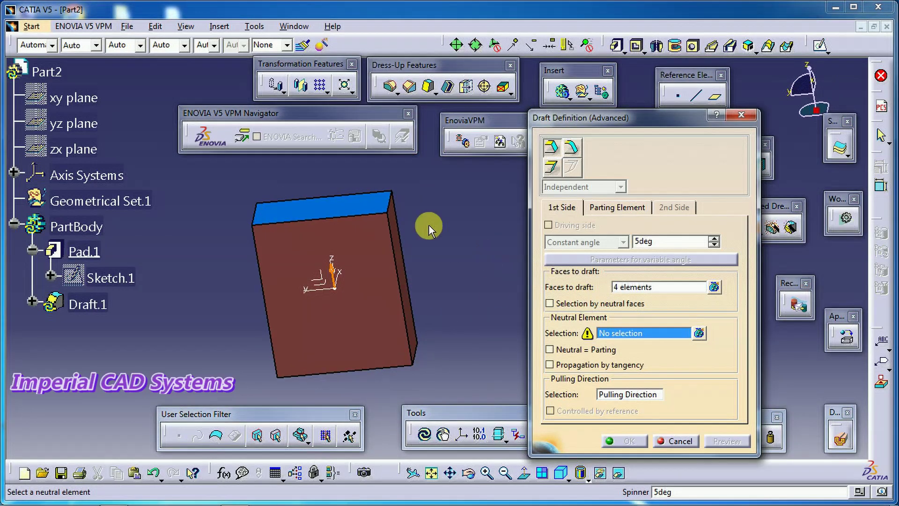
{"action": "left_click", "coordinate": [363, 203]}
{"action": "middle_click_drag", "start_coordinate": [353, 378], "coordinate": [489, 302]}
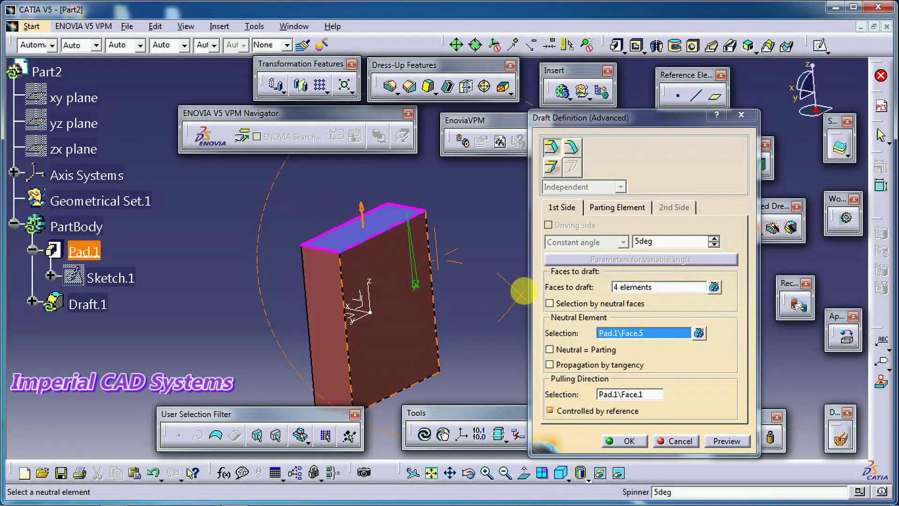
Step: Set the four-face draft's angle to 10°, preview it and create the draft
{"action": "left_click", "coordinate": [736, 444]}
{"action": "left_click_drag", "start_coordinate": [665, 242], "coordinate": [604, 242]}
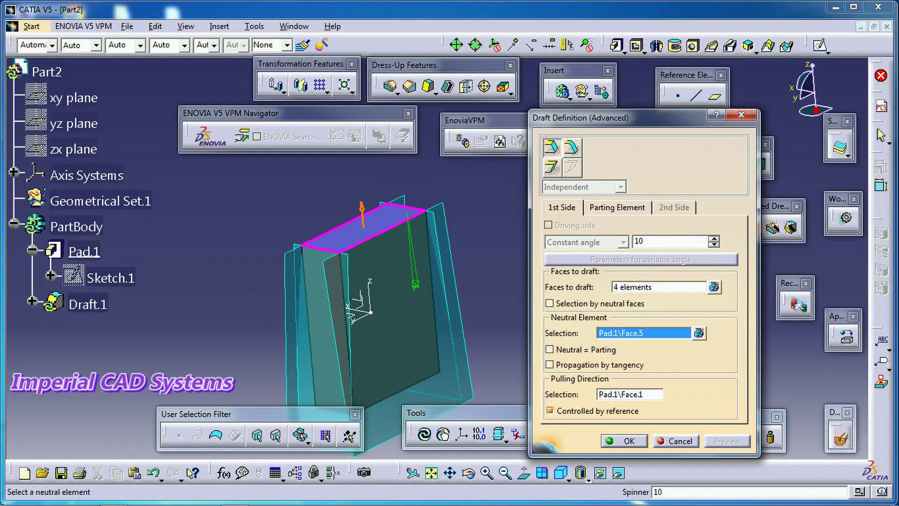
{"action": "left_click", "coordinate": [658, 394]}
{"action": "left_click", "coordinate": [728, 441]}
{"action": "middle_click_drag", "start_coordinate": [431, 341], "coordinate": [474, 340]}
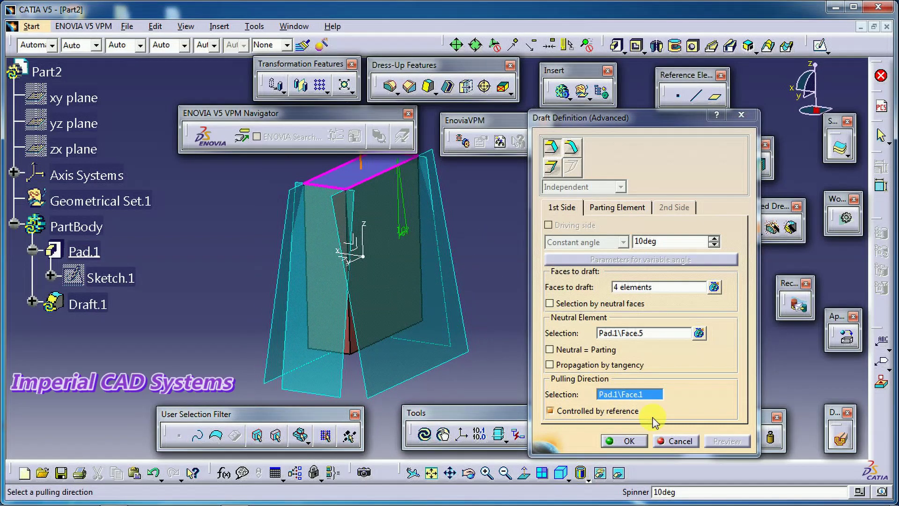
{"action": "left_click", "coordinate": [633, 443]}
{"action": "middle_click_drag", "start_coordinate": [450, 312], "coordinate": [394, 333]}
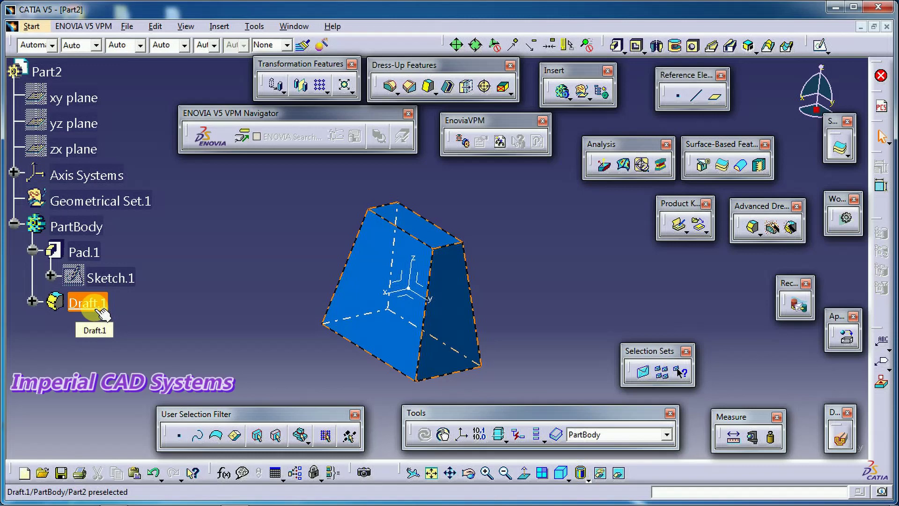
Step: Delete the four-face draft feature Draft.1 from the PartBody
{"action": "right_click", "coordinate": [99, 306]}
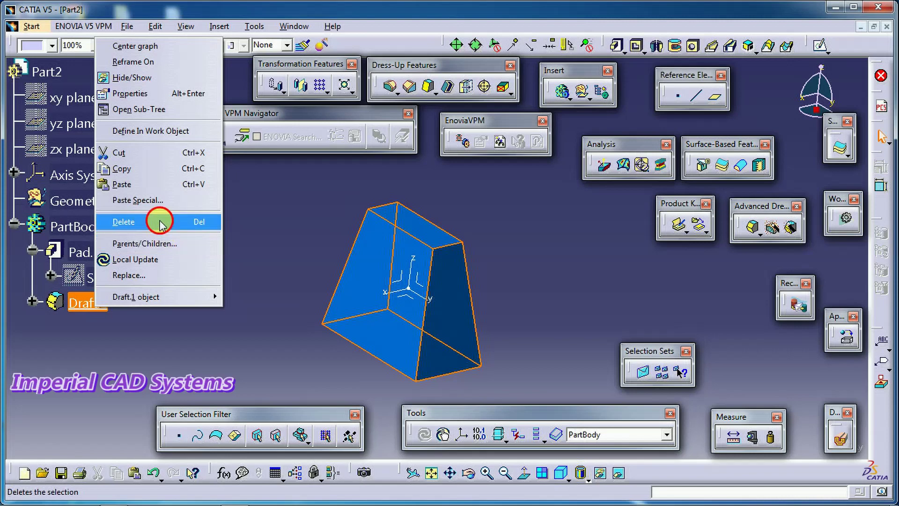
{"action": "left_click", "coordinate": [160, 222]}
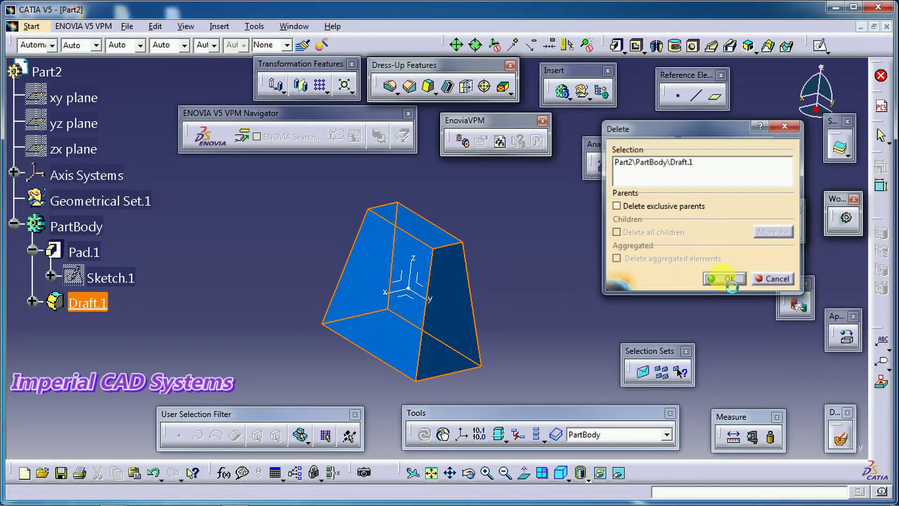
{"action": "left_click", "coordinate": [726, 279]}
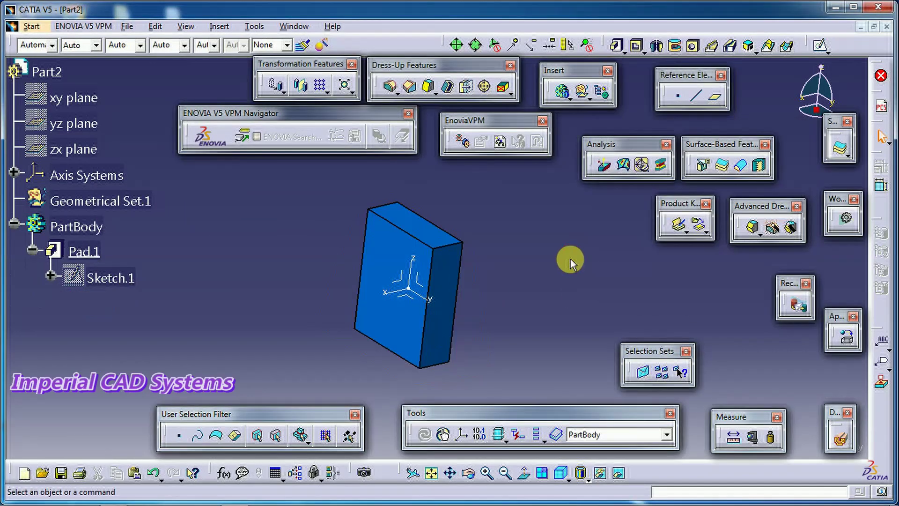
Step: Start a new Advanced Draft and pick only the block's large front face as the face to draft
{"action": "left_click", "coordinate": [754, 226]}
{"action": "mouse_move", "coordinate": [405, 312]}
{"action": "middle_mouse_down"}
{"action": "mouse_move", "coordinate": [328, 306]}
{"action": "mouse_move", "coordinate": [434, 336]}
{"action": "mouse_move", "coordinate": [416, 297]}
{"action": "middle_mouse_up"}
{"action": "left_click", "coordinate": [326, 304]}
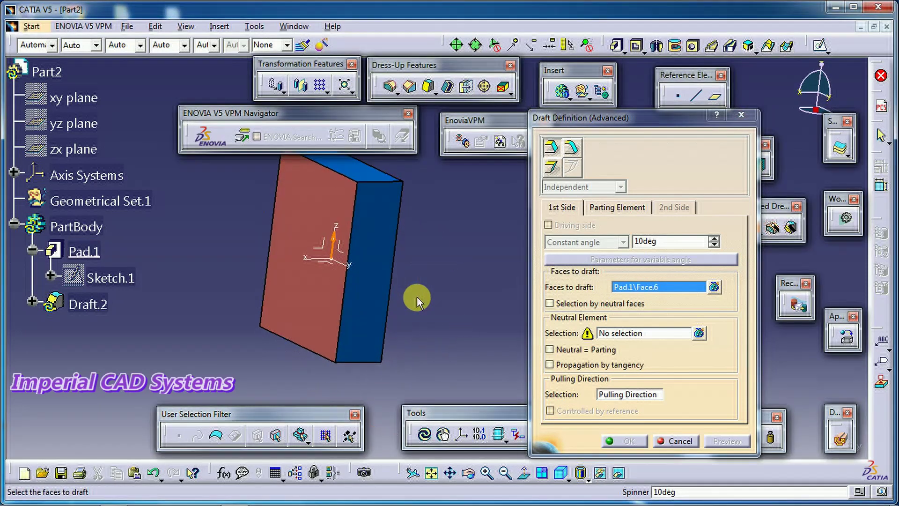
Step: Pick the block's top face as the neutral element, set the draft angle to 15° and preview the result
{"action": "left_click", "coordinate": [615, 334]}
{"action": "middle_click_drag", "start_coordinate": [492, 315], "coordinate": [483, 300]}
{"action": "left_click", "coordinate": [346, 201]}
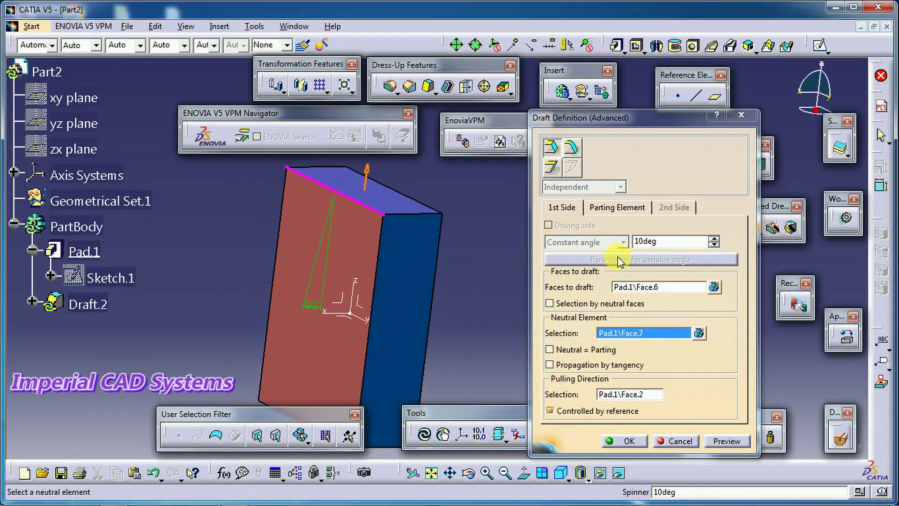
{"action": "double_click", "coordinate": [671, 241]}
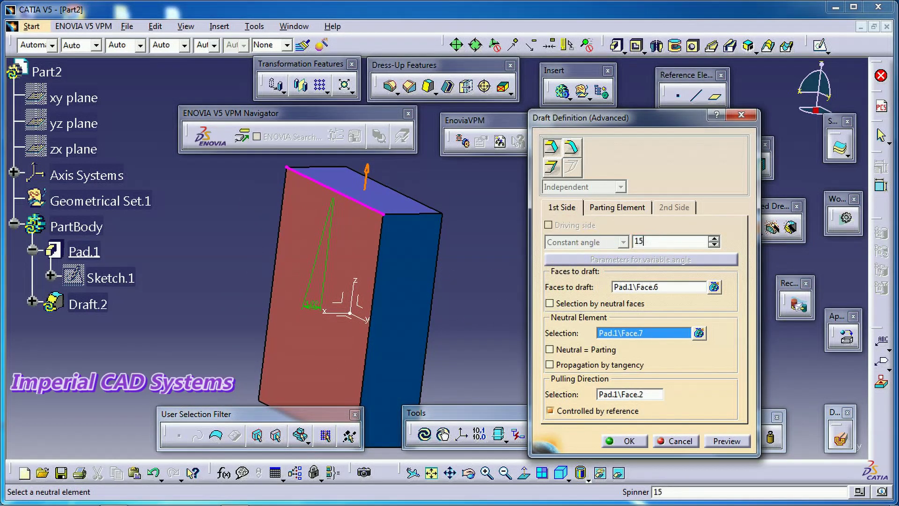
{"action": "left_click", "coordinate": [723, 441]}
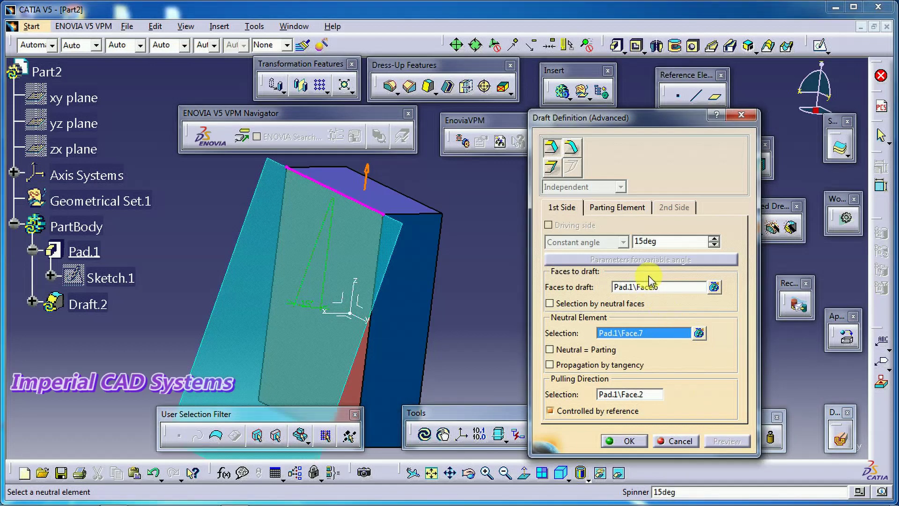
Step: Use the XY plane of the absolute axis system as the parting element for the single-face draft
{"action": "left_click", "coordinate": [615, 210]}
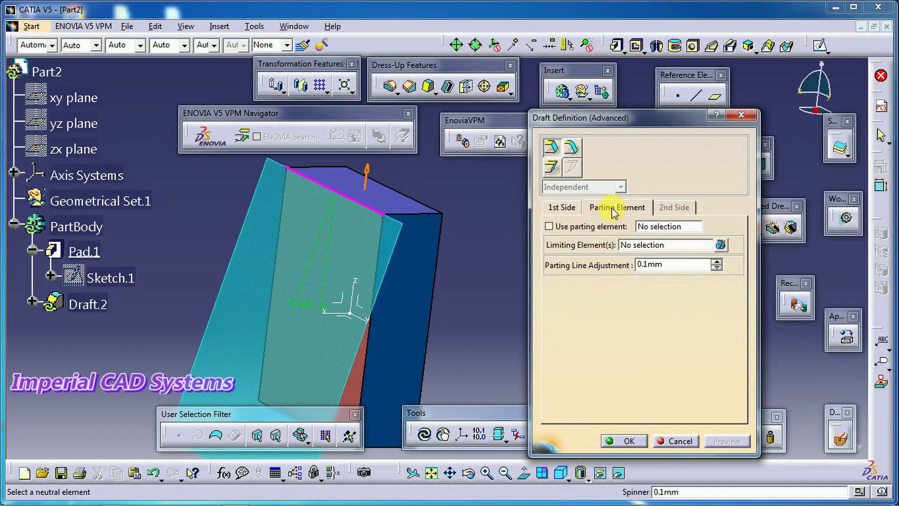
{"action": "left_click", "coordinate": [658, 227]}
{"action": "middle_click_drag", "start_coordinate": [412, 311], "coordinate": [416, 268]}
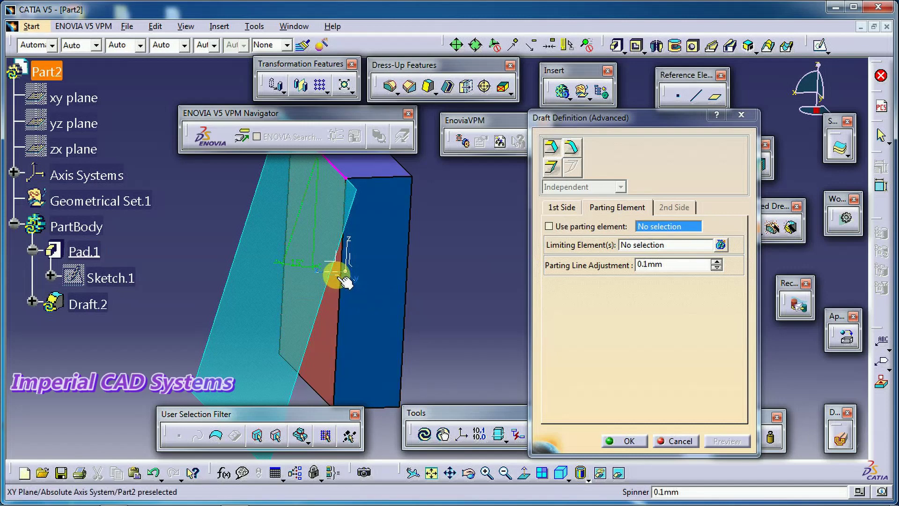
{"action": "middle_click_drag", "start_coordinate": [341, 278], "coordinate": [375, 307]}
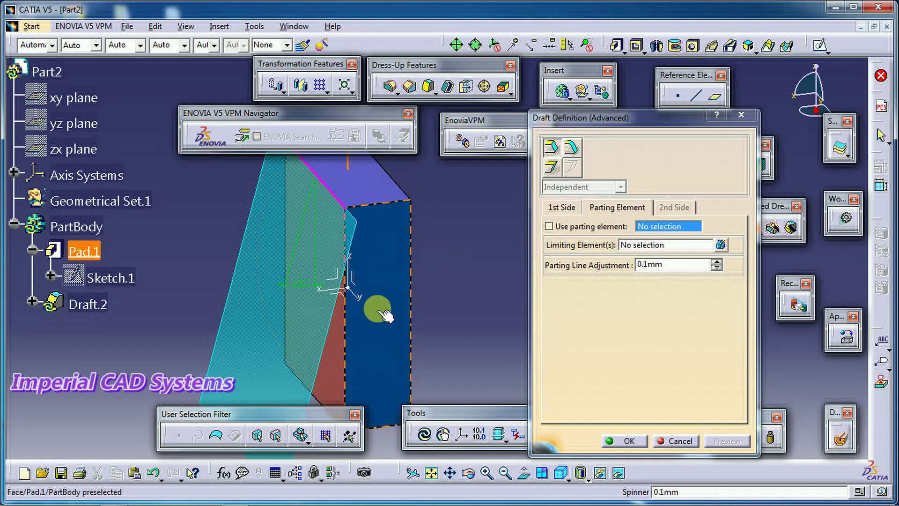
{"action": "left_click", "coordinate": [346, 298]}
{"action": "middle_click_drag", "start_coordinate": [357, 314], "coordinate": [391, 316]}
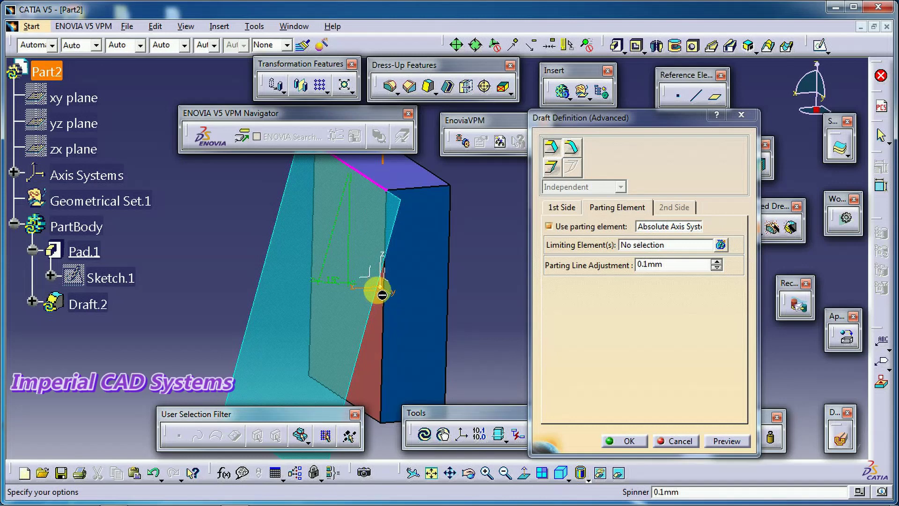
{"action": "mouse_move", "coordinate": [382, 295]}
{"action": "middle_mouse_down"}
{"action": "mouse_move", "coordinate": [351, 301]}
{"action": "mouse_move", "coordinate": [383, 298]}
{"action": "mouse_move", "coordinate": [408, 275]}
{"action": "mouse_move", "coordinate": [450, 295]}
{"action": "mouse_move", "coordinate": [412, 280]}
{"action": "mouse_move", "coordinate": [374, 283]}
{"action": "middle_mouse_up"}
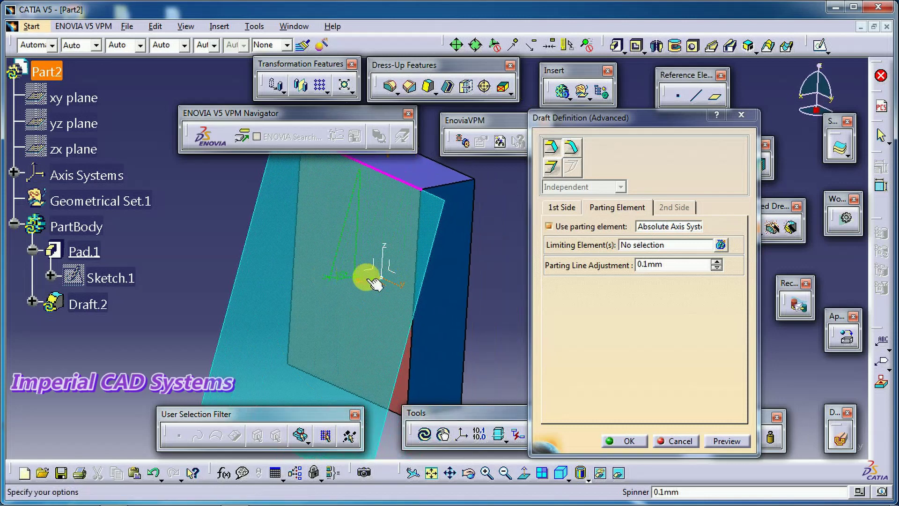
{"action": "middle_click_drag", "start_coordinate": [382, 275], "coordinate": [367, 328]}
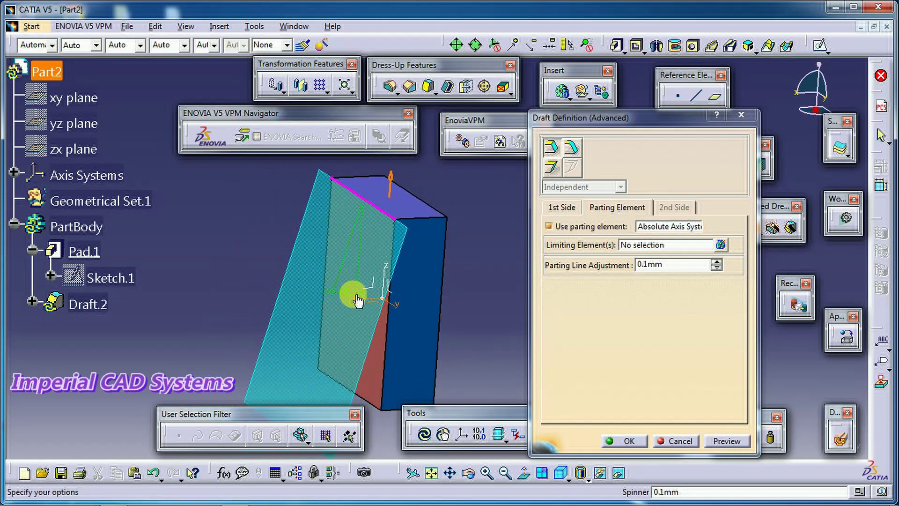
Step: Preview and create the 15° draft with the parting element, then inspect the drafted face from below
{"action": "left_click", "coordinate": [739, 443]}
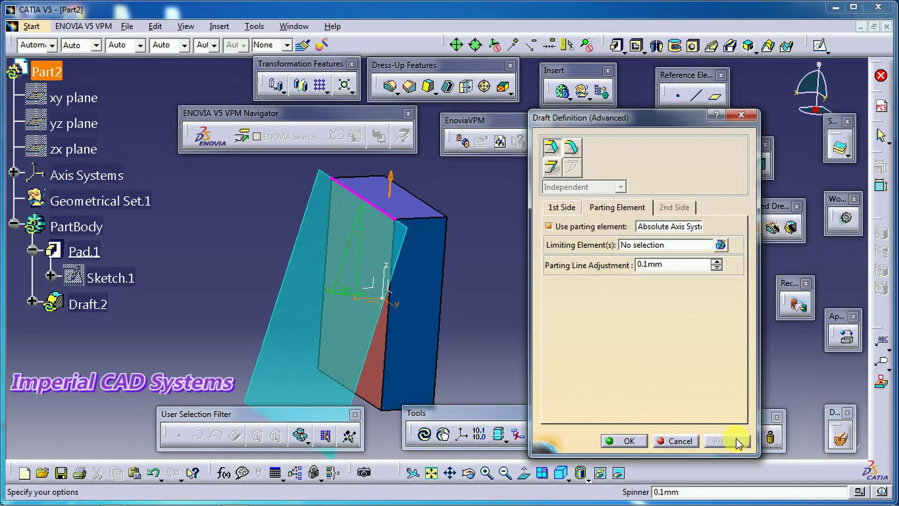
{"action": "left_click", "coordinate": [651, 442]}
{"action": "middle_click_drag", "start_coordinate": [472, 327], "coordinate": [458, 249]}
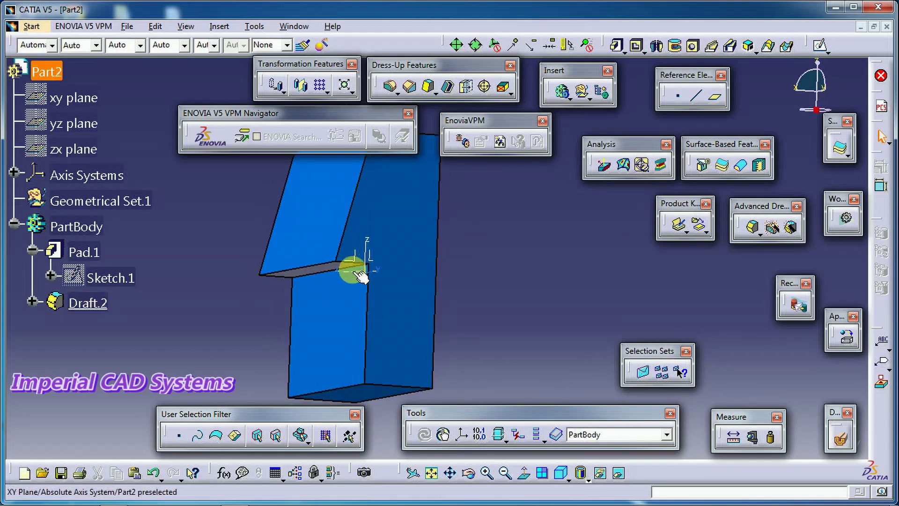
{"action": "mouse_move", "coordinate": [353, 298]}
{"action": "middle_mouse_down"}
{"action": "mouse_move", "coordinate": [327, 315]}
{"action": "mouse_move", "coordinate": [345, 297]}
{"action": "mouse_move", "coordinate": [373, 291]}
{"action": "mouse_move", "coordinate": [359, 201]}
{"action": "mouse_move", "coordinate": [330, 247]}
{"action": "middle_mouse_up"}
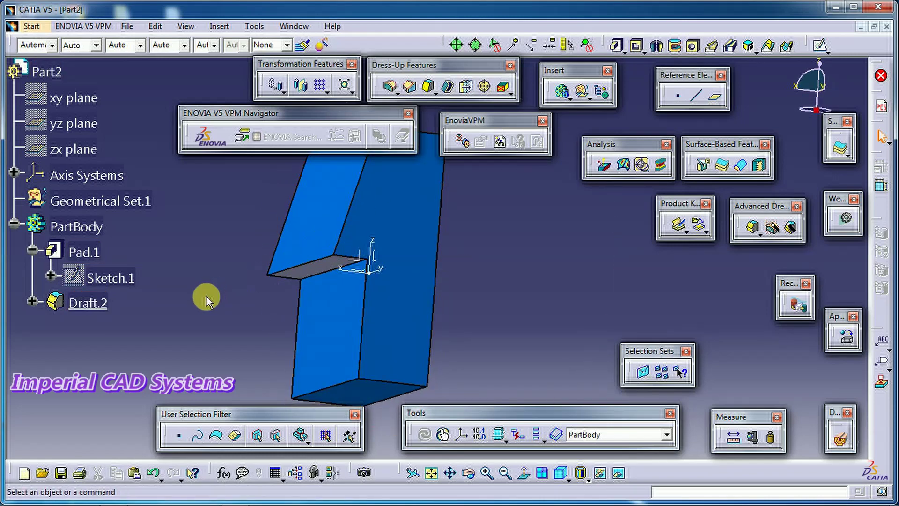
Step: Reopen Draft.2, reverse its pulling direction to point downward, preview and apply the change
{"action": "double_click", "coordinate": [108, 310]}
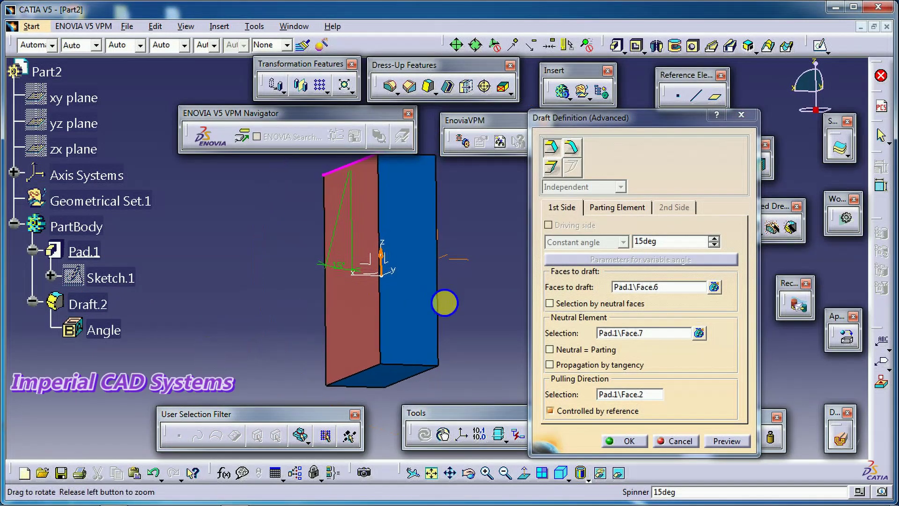
{"action": "middle_click_drag", "start_coordinate": [445, 303], "coordinate": [379, 318]}
{"action": "left_click", "coordinate": [361, 281]}
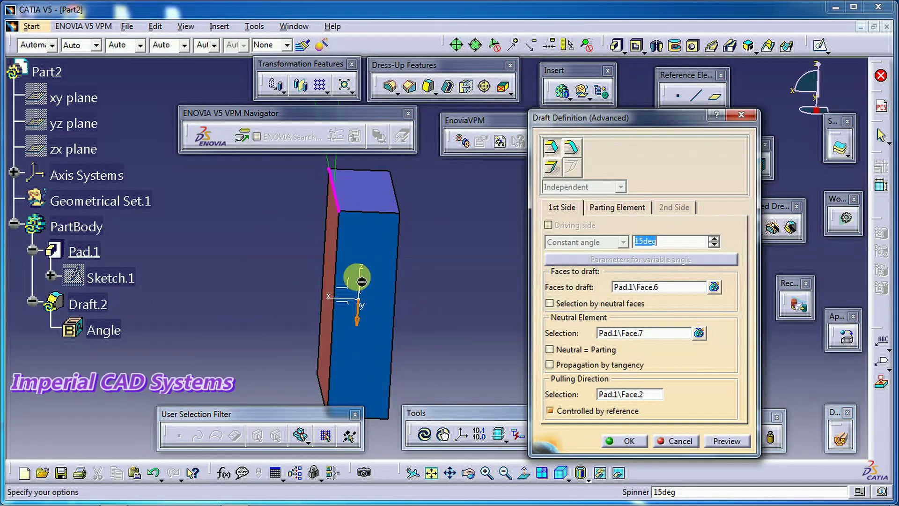
{"action": "left_click", "coordinate": [738, 439]}
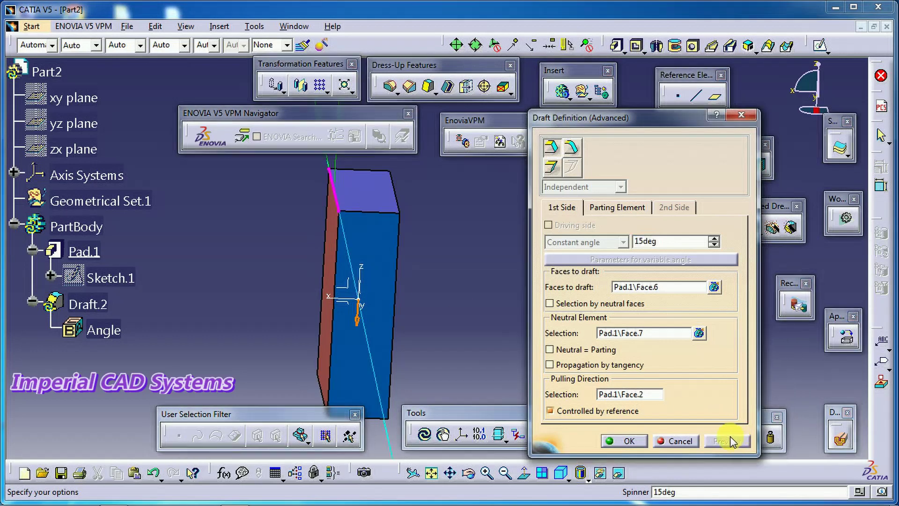
{"action": "left_click", "coordinate": [623, 441]}
{"action": "middle_click_drag", "start_coordinate": [422, 355], "coordinate": [460, 323]}
Step: Reopen Draft.2, flip the pulling direction to point upward and preview the draft
{"action": "double_click", "coordinate": [89, 305]}
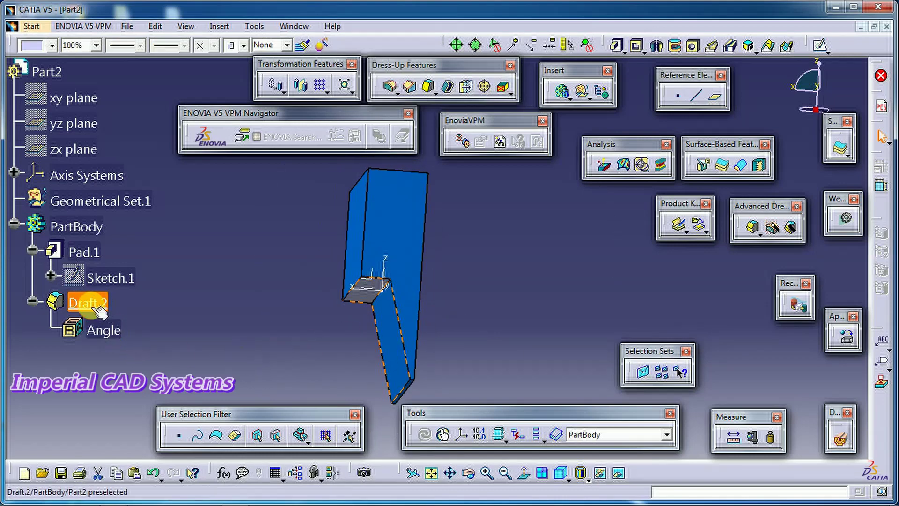
{"action": "left_click", "coordinate": [381, 315]}
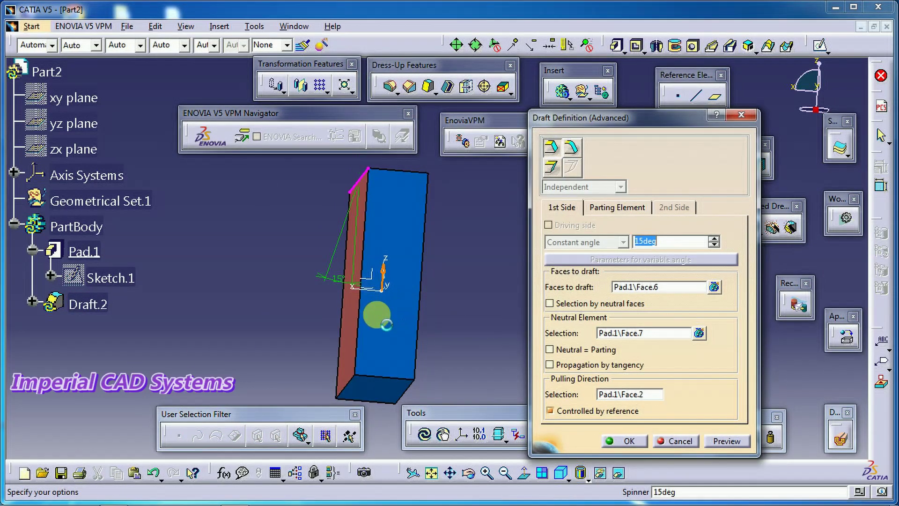
{"action": "left_click", "coordinate": [724, 443]}
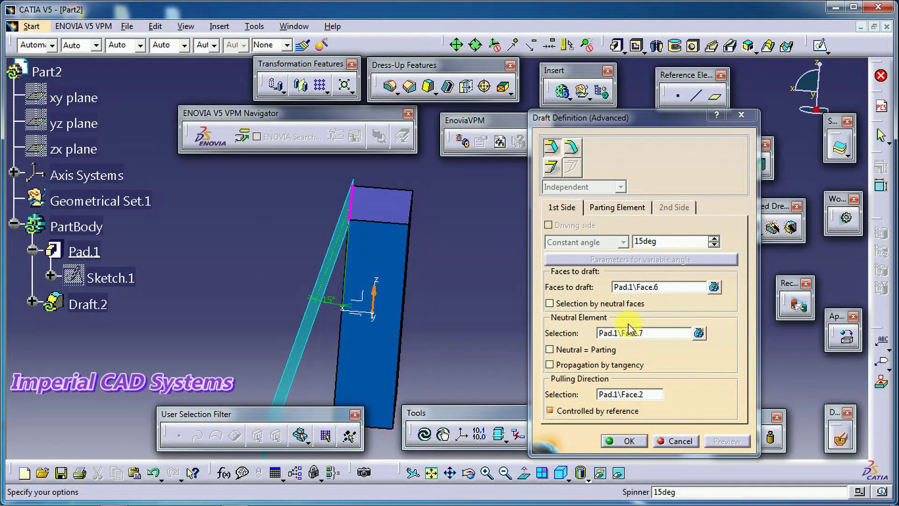
Step: Add the pad's other three side faces to the faces to draft and apply the four-face draft
{"action": "left_click", "coordinate": [623, 288]}
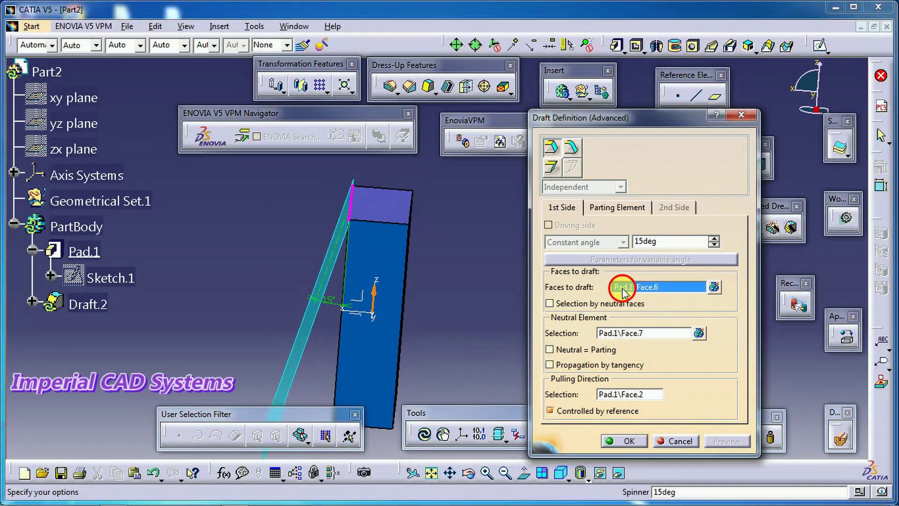
{"action": "left_click", "coordinate": [378, 271]}
{"action": "middle_click_drag", "start_coordinate": [371, 203], "coordinate": [506, 237]}
{"action": "left_click", "coordinate": [516, 267]}
{"action": "left_click", "coordinate": [515, 272]}
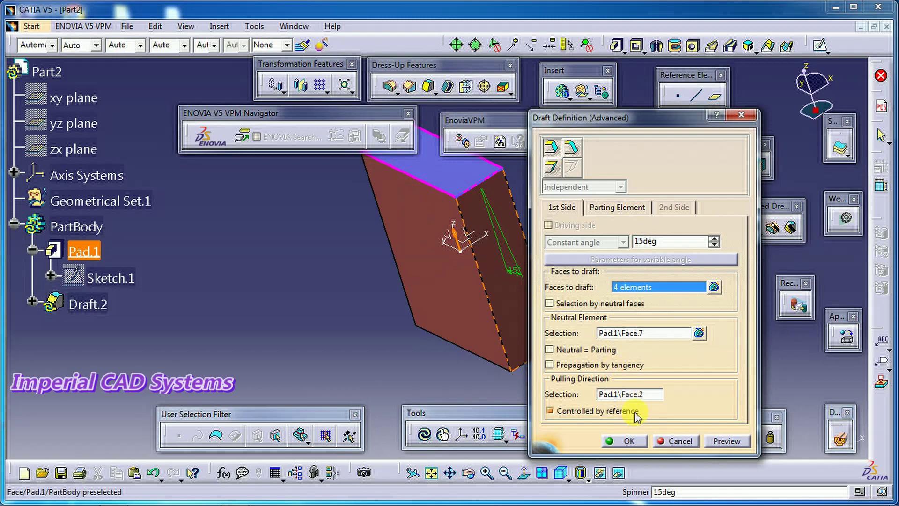
{"action": "left_click", "coordinate": [636, 445]}
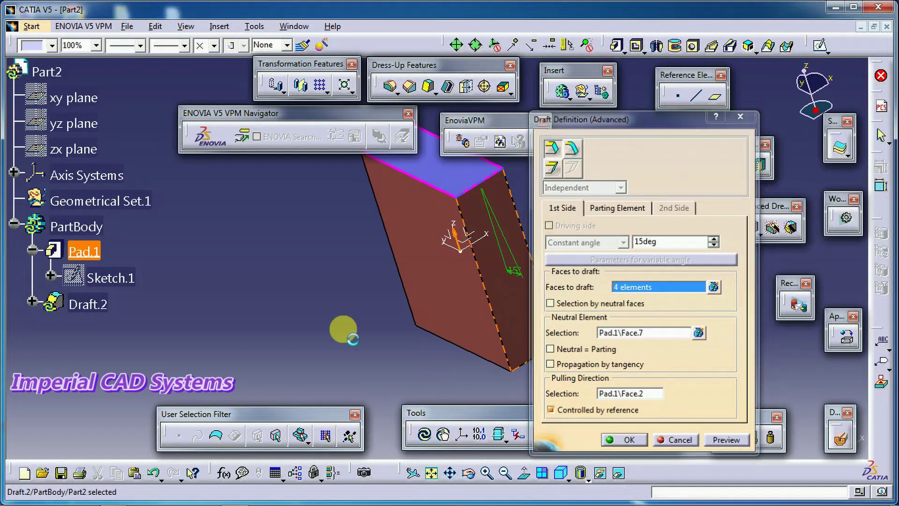
{"action": "middle_click_drag", "start_coordinate": [321, 327], "coordinate": [231, 349]}
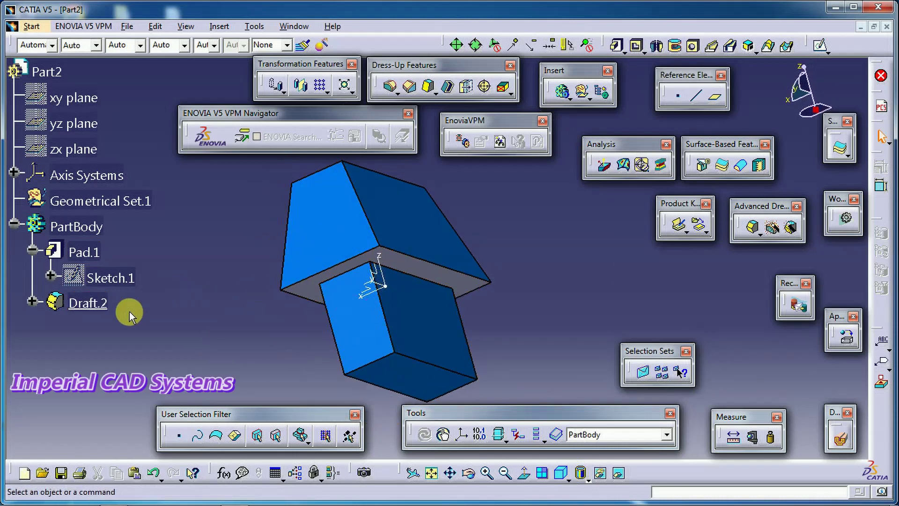
Step: Reopen the four-face draft, reverse its pulling direction to point downward, preview and apply it
{"action": "double_click", "coordinate": [91, 307]}
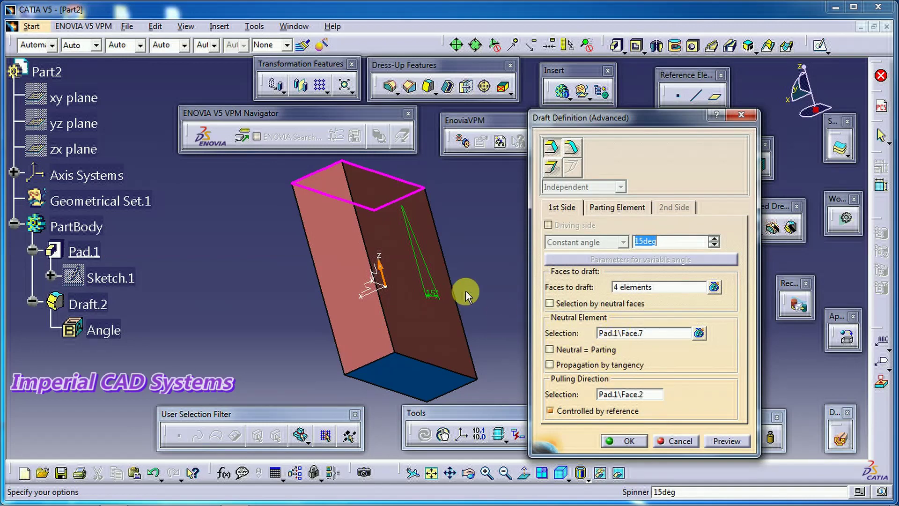
{"action": "left_click", "coordinate": [383, 271]}
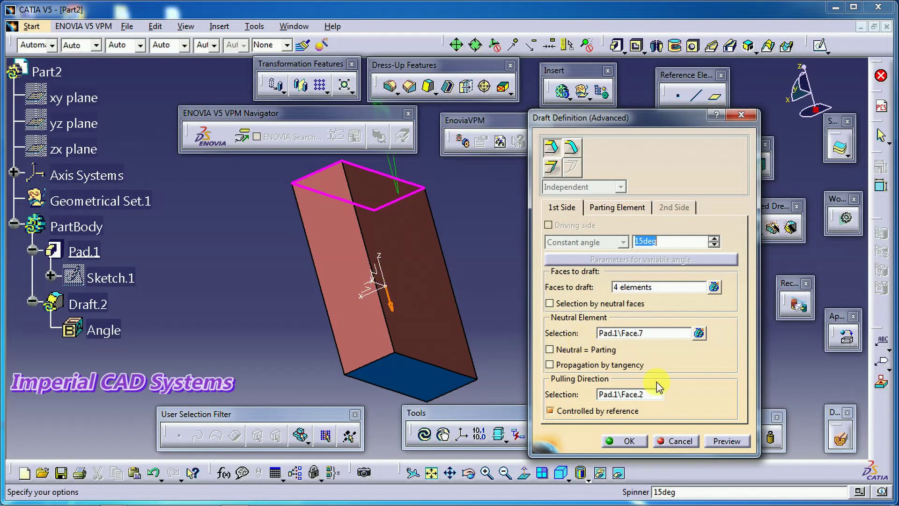
{"action": "left_click", "coordinate": [727, 441]}
{"action": "left_click", "coordinate": [628, 440]}
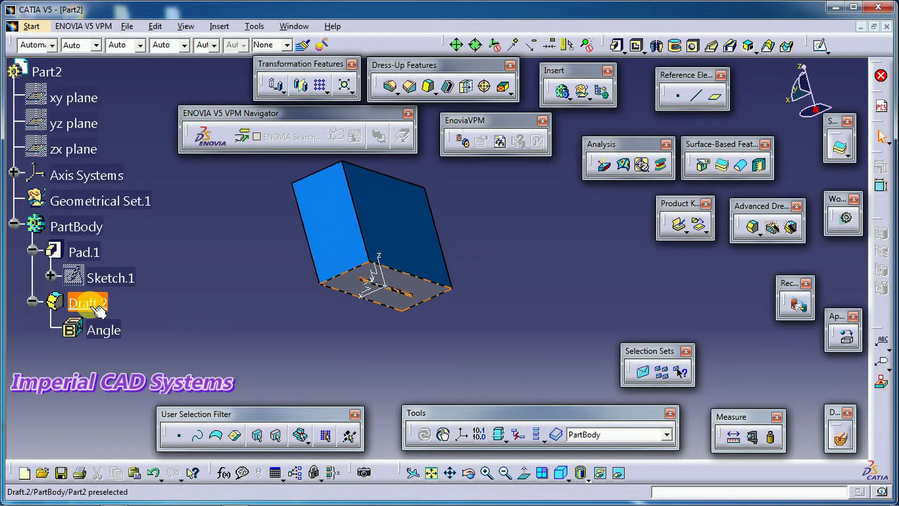
{"action": "middle_click_drag", "start_coordinate": [304, 304], "coordinate": [365, 355]}
Step: Reopen Draft.2, enter a smaller draft angle for the four faces, preview and apply the change
{"action": "double_click", "coordinate": [124, 331]}
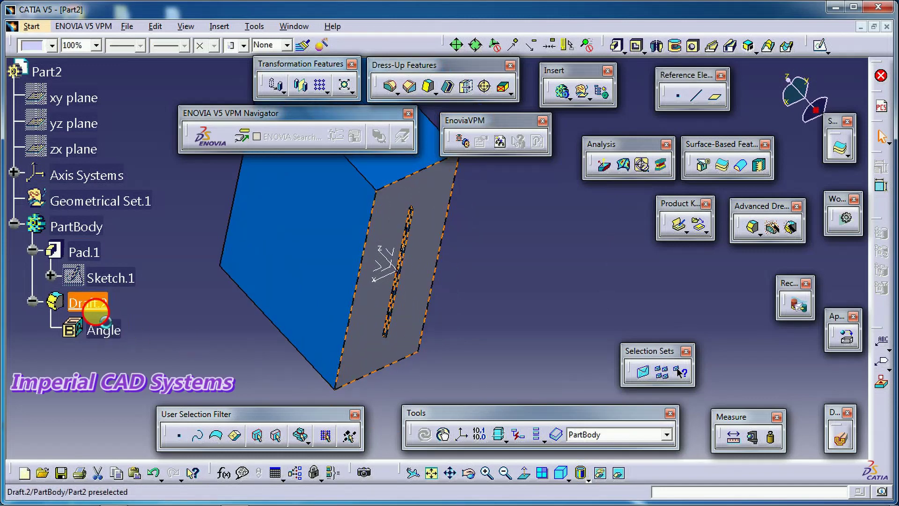
{"action": "middle_click_drag", "start_coordinate": [476, 308], "coordinate": [426, 290]}
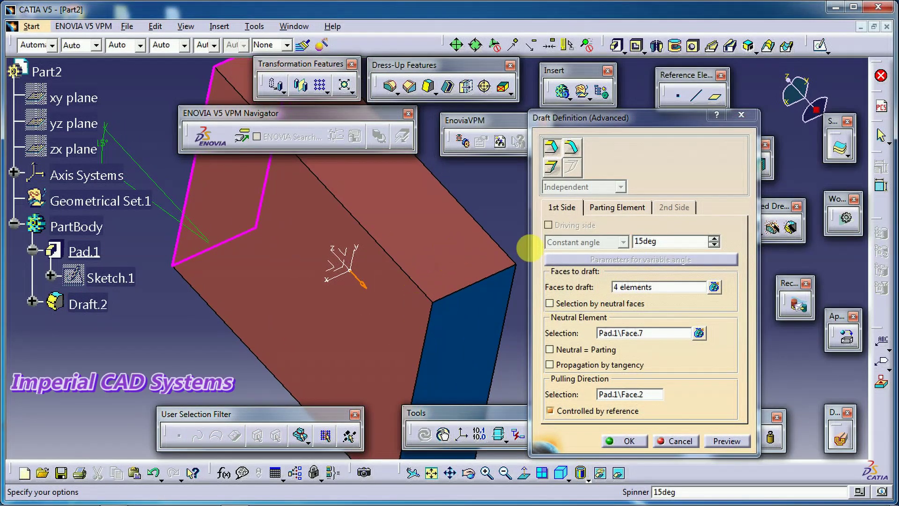
{"action": "left_click", "coordinate": [646, 242]}
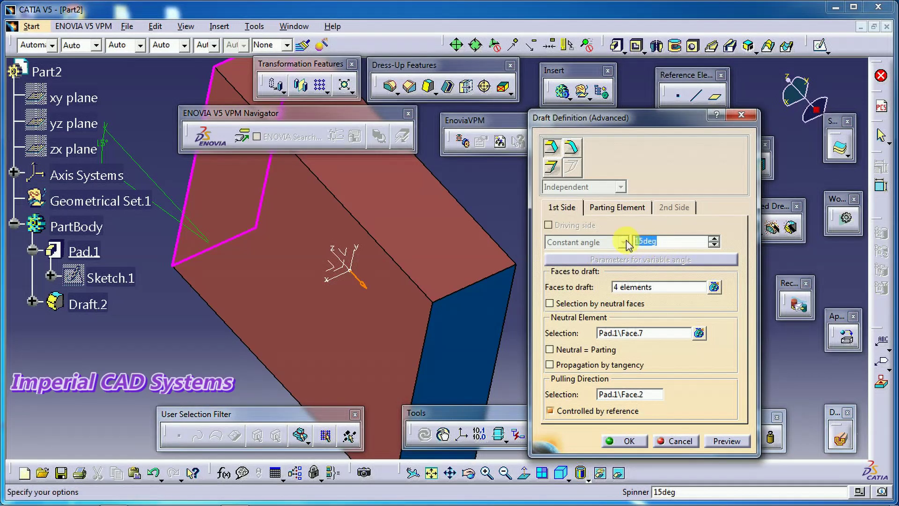
{"action": "left_click", "coordinate": [727, 441]}
{"action": "left_click", "coordinate": [630, 440]}
{"action": "middle_click_drag", "start_coordinate": [612, 412], "coordinate": [479, 251]}
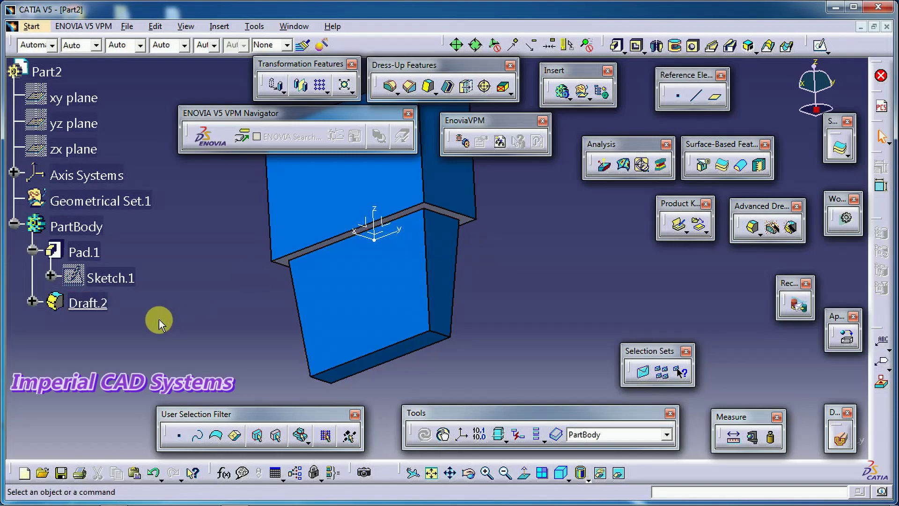
Step: Reopen Draft.2, flip the pulling direction upward, check the parting element settings, preview and apply the draft
{"action": "double_click", "coordinate": [102, 302]}
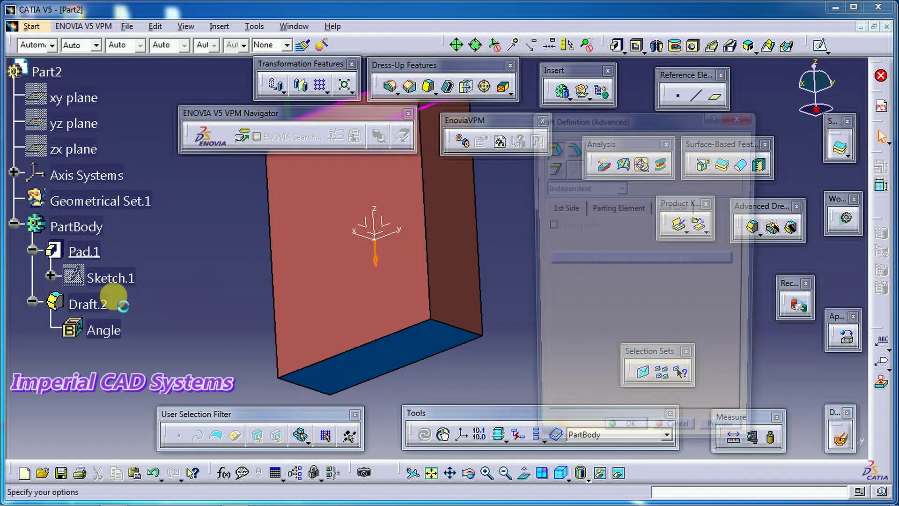
{"action": "left_click", "coordinate": [638, 214]}
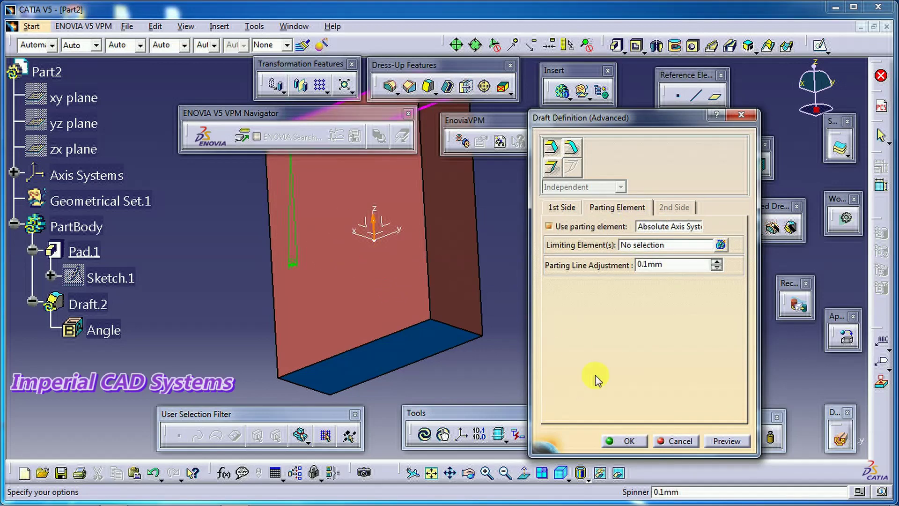
{"action": "left_click", "coordinate": [721, 442]}
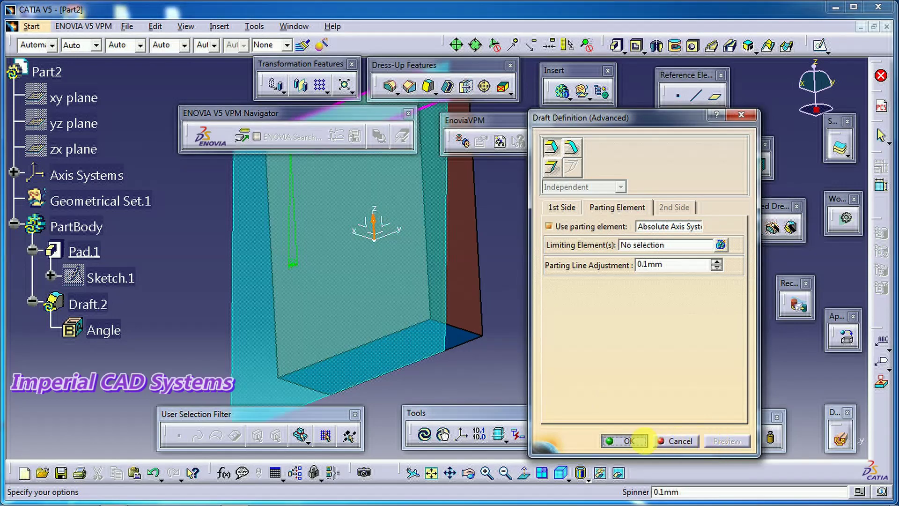
{"action": "left_click", "coordinate": [645, 443]}
{"action": "middle_click_drag", "start_coordinate": [476, 271], "coordinate": [361, 321]}
Step: Delete the Draft.2 feature from the PartBody
{"action": "left_click", "coordinate": [96, 309]}
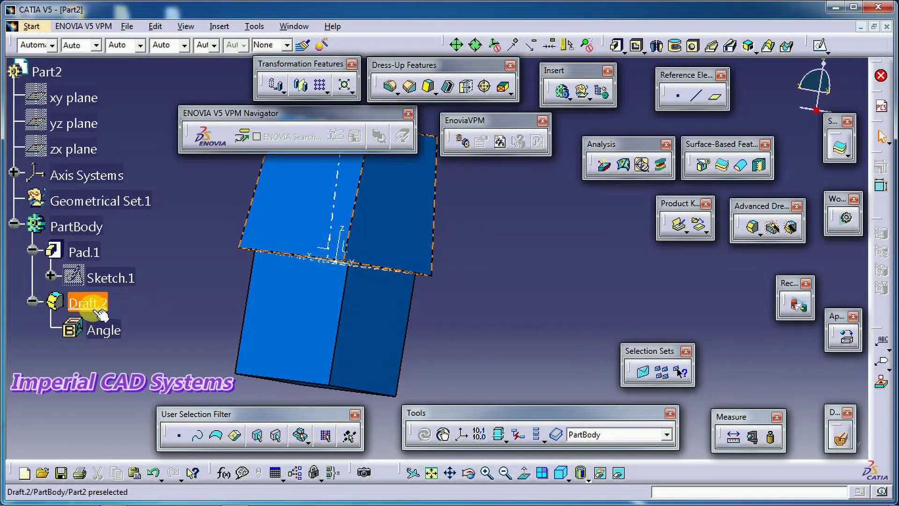
{"action": "right_click", "coordinate": [98, 312]}
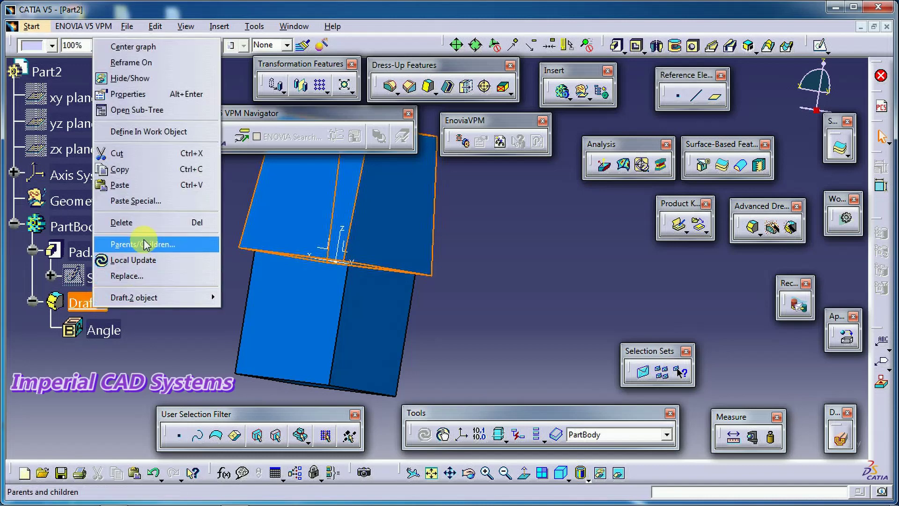
{"action": "left_click", "coordinate": [141, 224]}
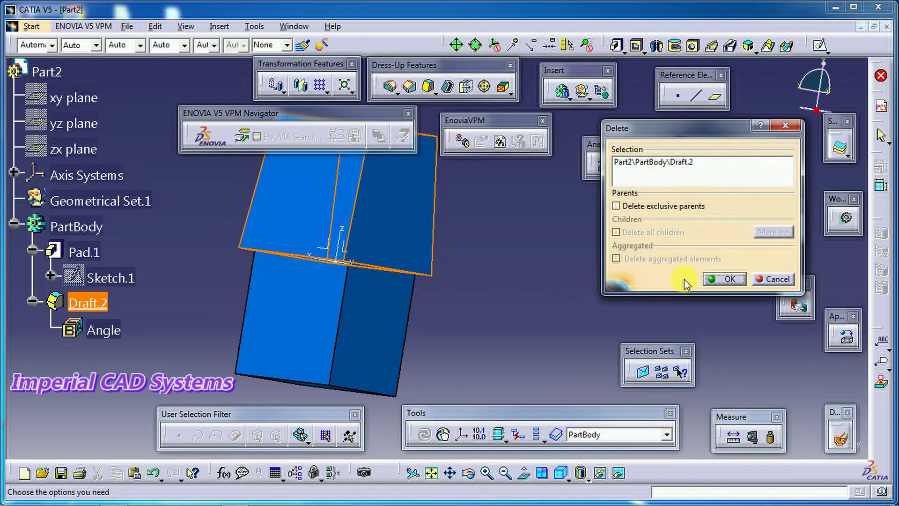
{"action": "left_click", "coordinate": [725, 279]}
Step: Start a new sketch on the YZ plane of the absolute axis system
{"action": "middle_click_drag", "start_coordinate": [419, 258], "coordinate": [482, 260]}
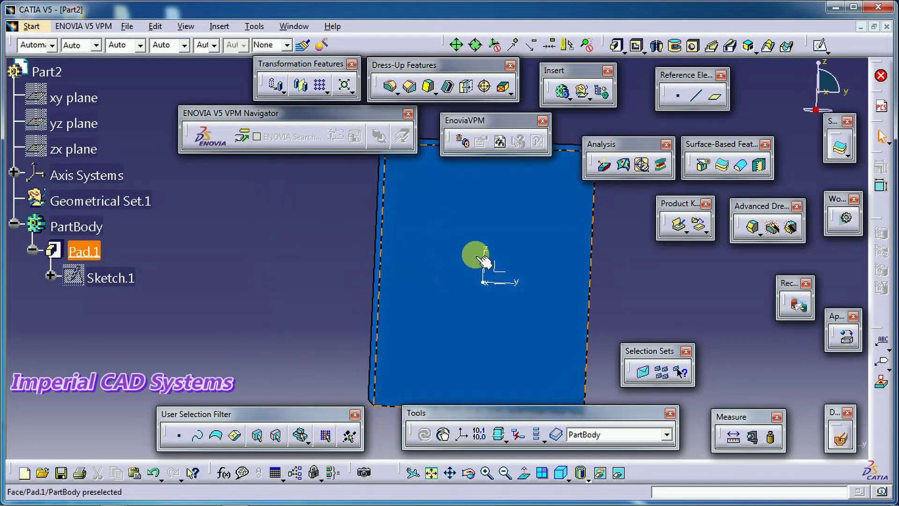
{"action": "left_click", "coordinate": [512, 281]}
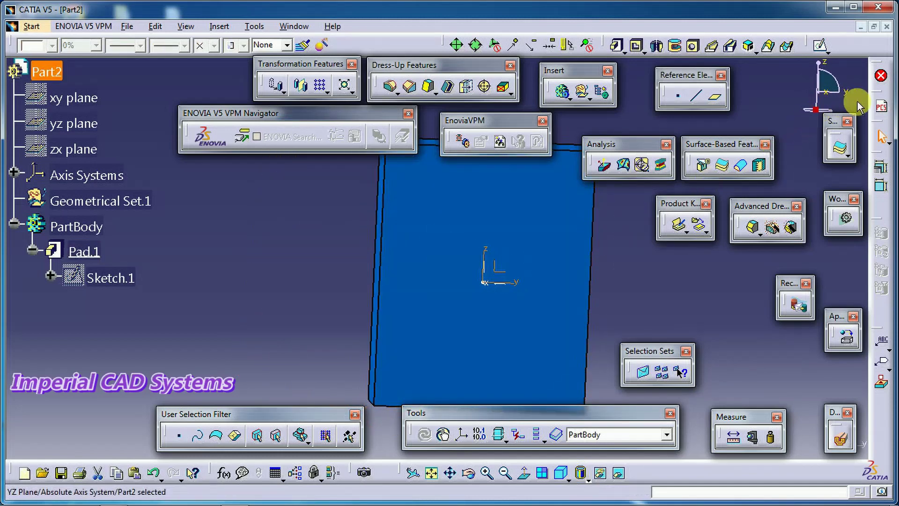
{"action": "left_click", "coordinate": [821, 46]}
{"action": "mouse_move", "coordinate": [511, 185]}
{"action": "middle_mouse_down"}
{"action": "mouse_move", "coordinate": [495, 208]}
{"action": "mouse_move", "coordinate": [335, 159]}
{"action": "middle_mouse_up"}
Step: Draw a wavy five-point spline crossing the full width of the pad and extending past both sides, and exit the sketch
{"action": "left_click", "coordinate": [323, 106]}
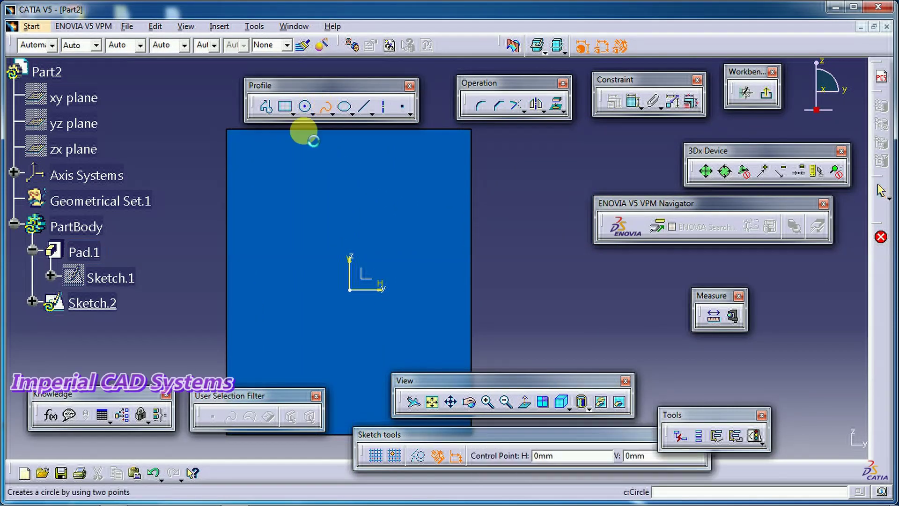
{"action": "left_click", "coordinate": [167, 256]}
{"action": "left_click", "coordinate": [244, 235]}
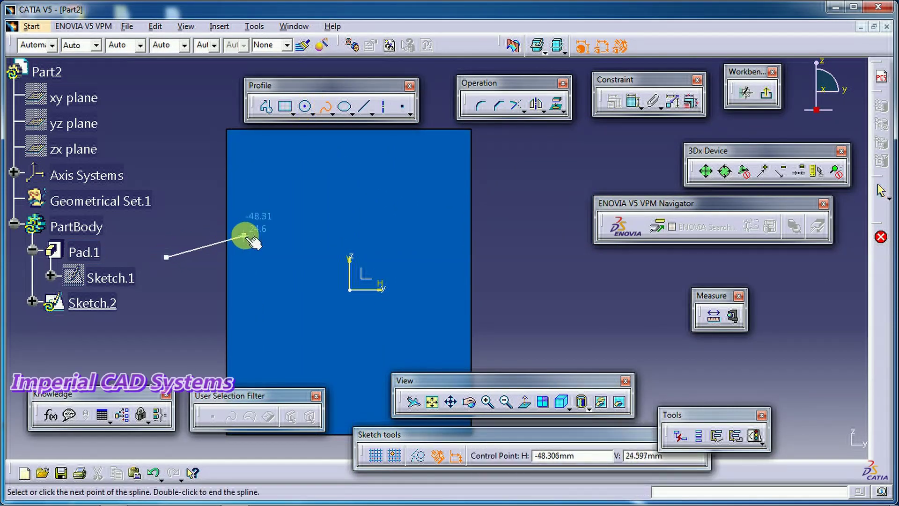
{"action": "left_click", "coordinate": [334, 268]}
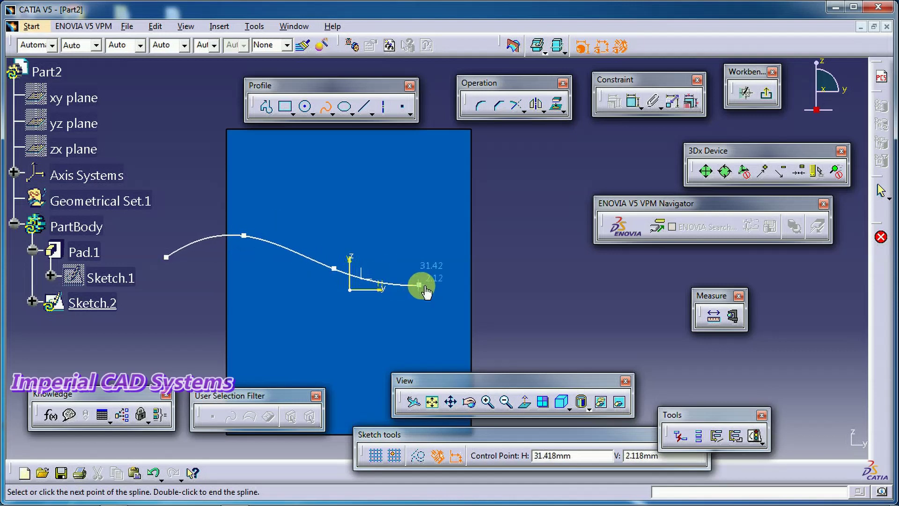
{"action": "left_click", "coordinate": [432, 289]}
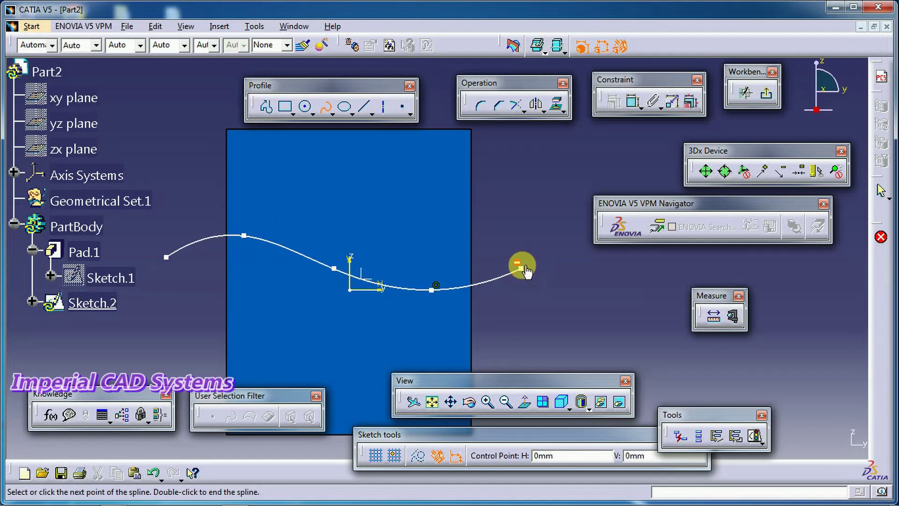
{"action": "left_click", "coordinate": [521, 269]}
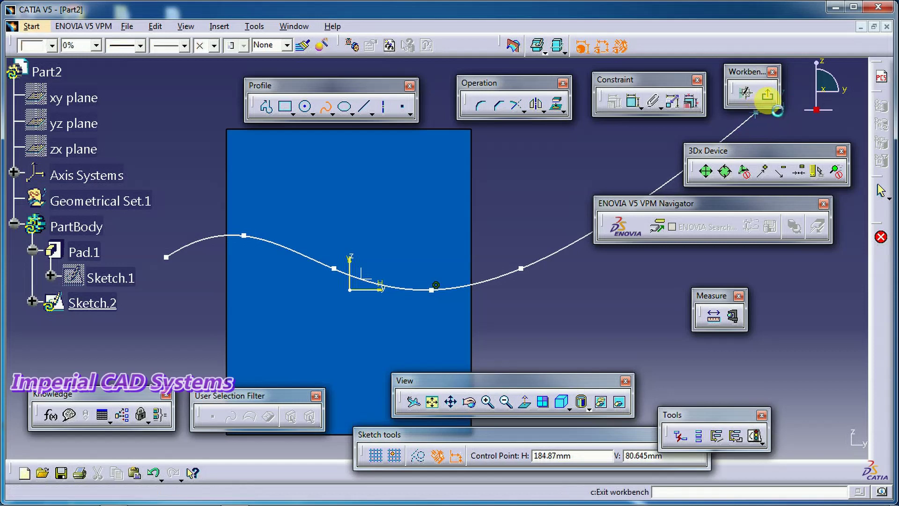
{"action": "left_click", "coordinate": [768, 95]}
Step: Switch to the Generative Shape Design workbench
{"action": "mouse_move", "coordinate": [468, 211]}
{"action": "middle_mouse_down"}
{"action": "mouse_move", "coordinate": [526, 265]}
{"action": "mouse_move", "coordinate": [465, 255]}
{"action": "mouse_move", "coordinate": [371, 305]}
{"action": "mouse_move", "coordinate": [367, 249]}
{"action": "mouse_move", "coordinate": [470, 257]}
{"action": "mouse_move", "coordinate": [471, 276]}
{"action": "middle_mouse_up"}
{"action": "left_click", "coordinate": [32, 27]}
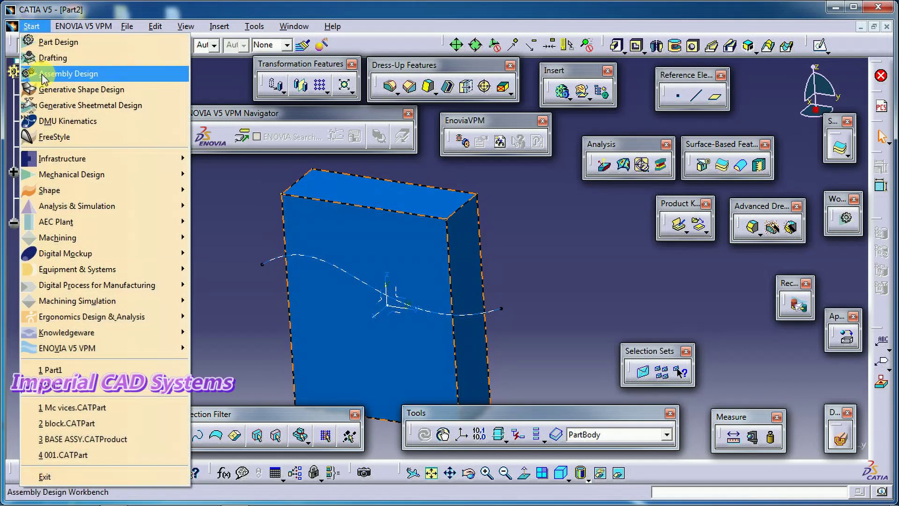
{"action": "left_click", "coordinate": [56, 91]}
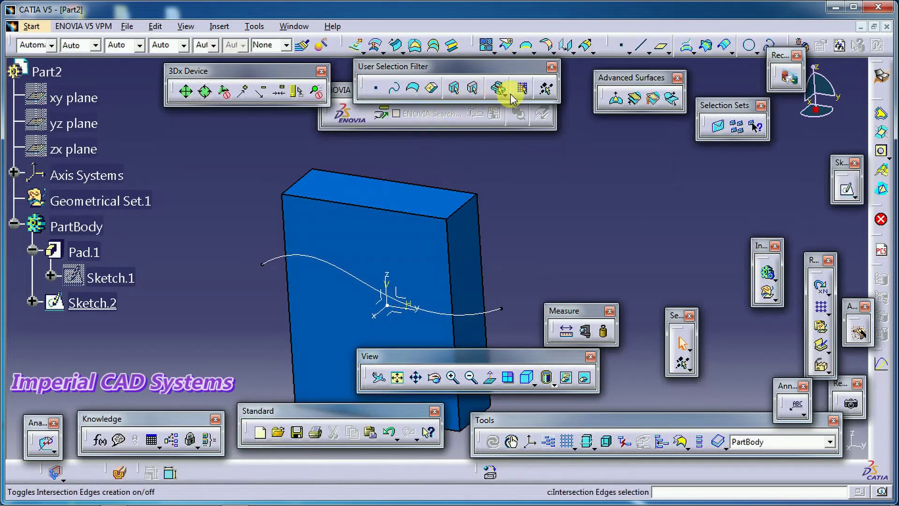
Step: Extrude the Sketch.2 spline as a surface with Limit 1 at 51 mm and mirrored extent, so that it passes through the pad
{"action": "left_click", "coordinate": [356, 47]}
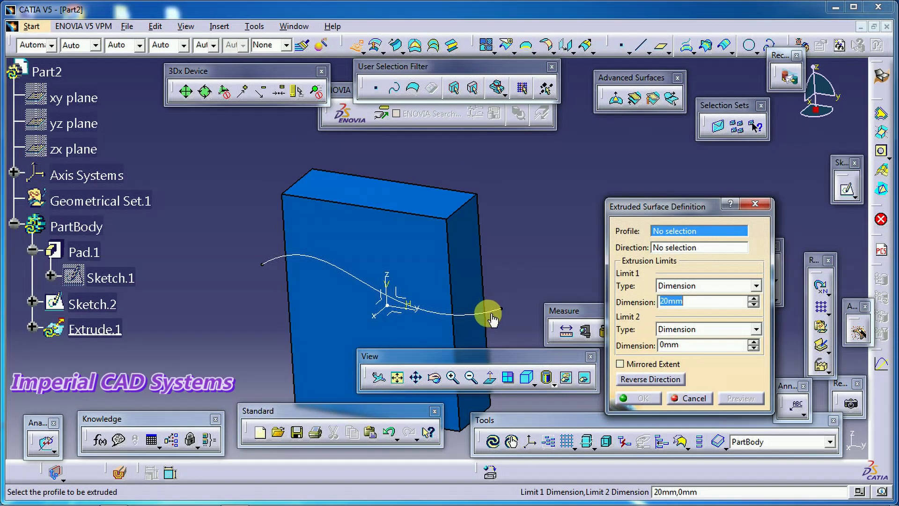
{"action": "left_click", "coordinate": [490, 315]}
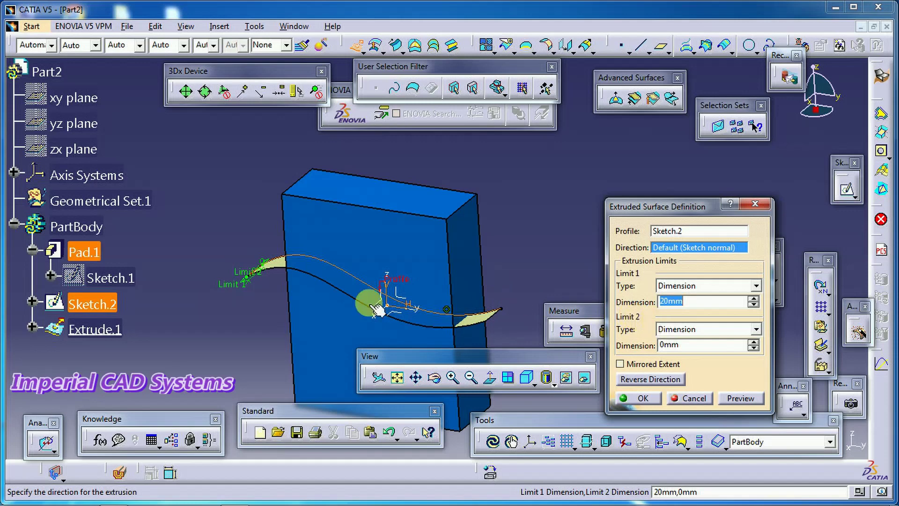
{"action": "left_click_drag", "start_coordinate": [249, 287], "coordinate": [224, 302]}
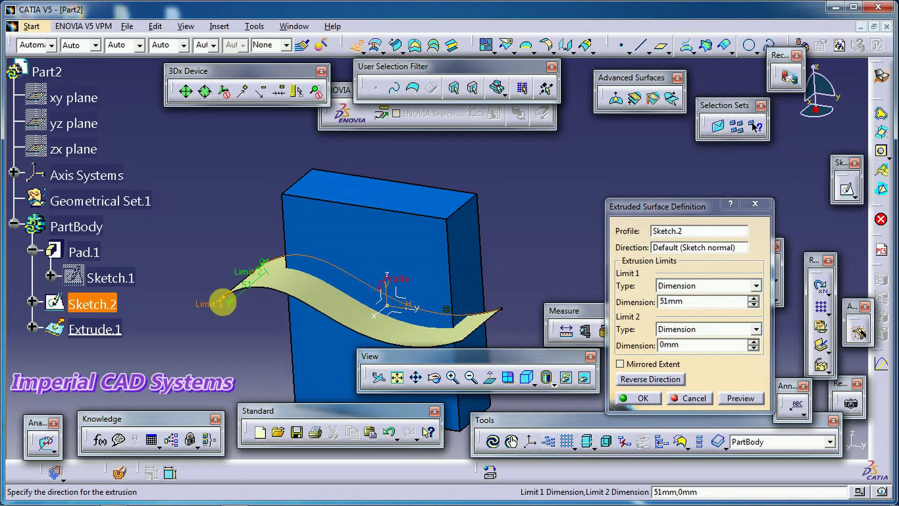
{"action": "left_click", "coordinate": [620, 364]}
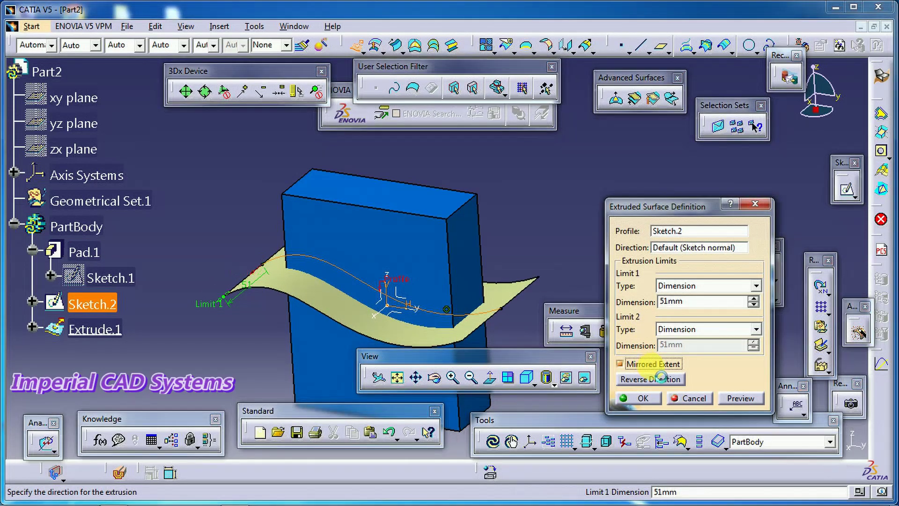
{"action": "left_click", "coordinate": [643, 398]}
{"action": "middle_click_drag", "start_coordinate": [351, 237], "coordinate": [431, 215]}
{"action": "left_click", "coordinate": [178, 147]}
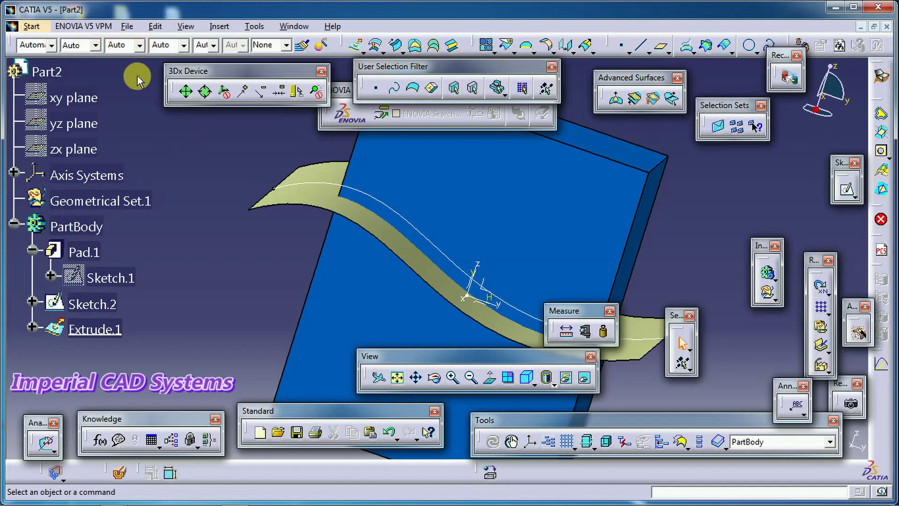
Step: Return to the Part Design workbench
{"action": "left_click", "coordinate": [33, 26]}
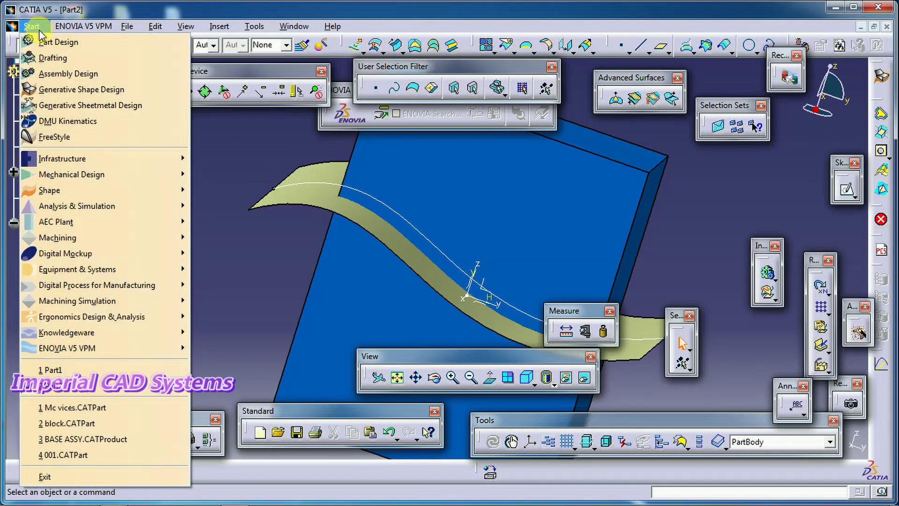
{"action": "left_click", "coordinate": [42, 43]}
{"action": "middle_click_drag", "start_coordinate": [488, 281], "coordinate": [358, 297]}
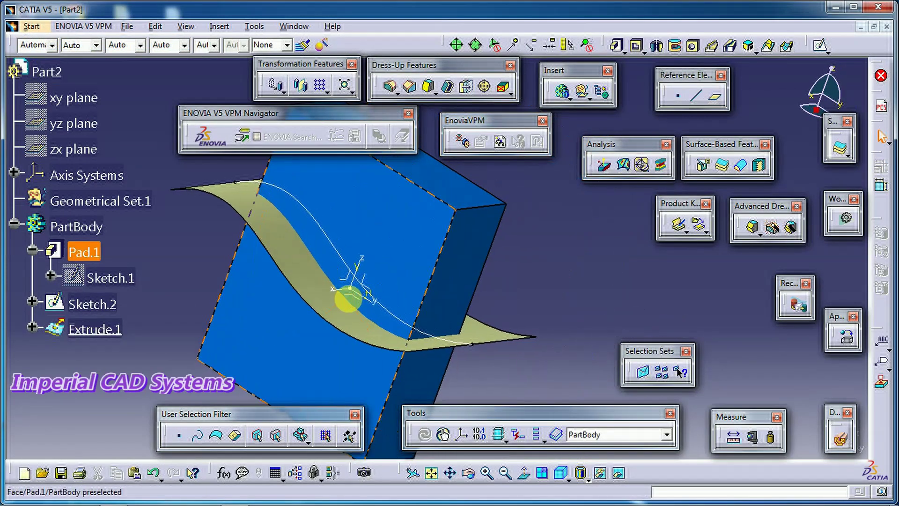
Step: Set up an Advanced Draft of 15 degrees on the pad's large front face, with the pad's top face as neutral element
{"action": "left_click", "coordinate": [753, 229]}
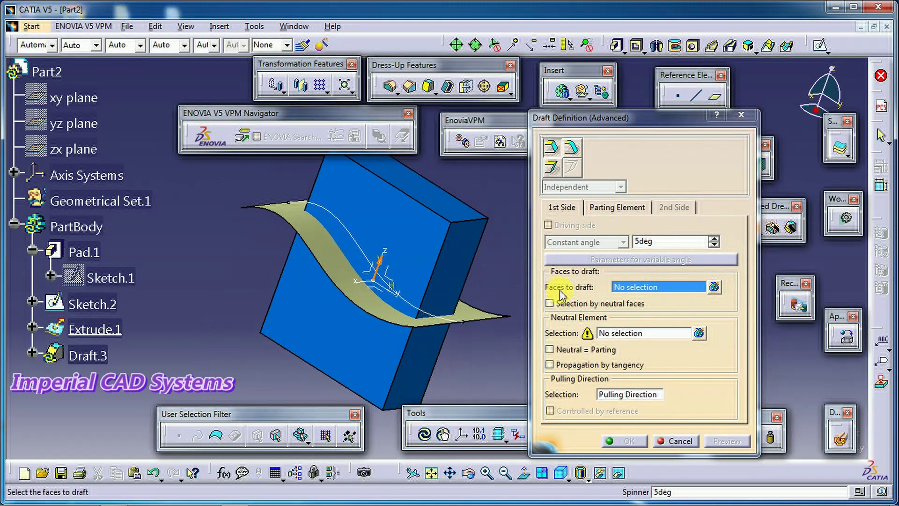
{"action": "left_click", "coordinate": [452, 242]}
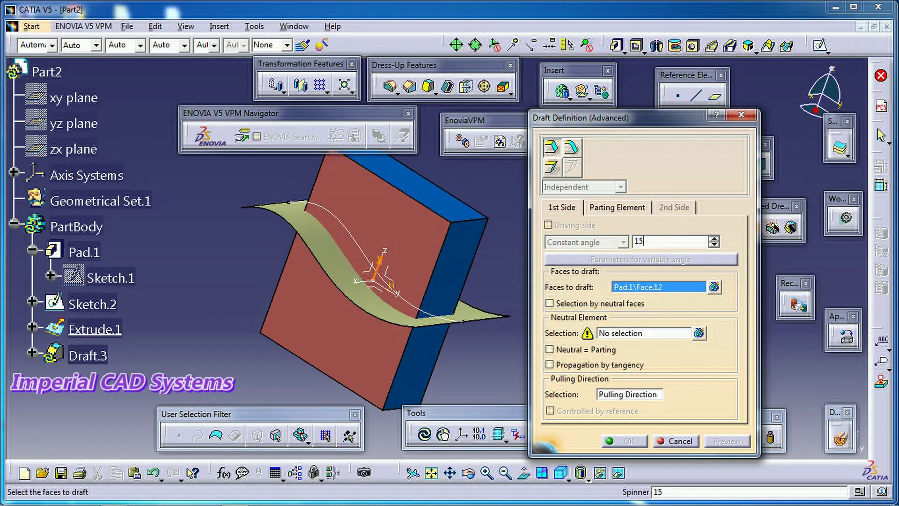
{"action": "left_click", "coordinate": [632, 334]}
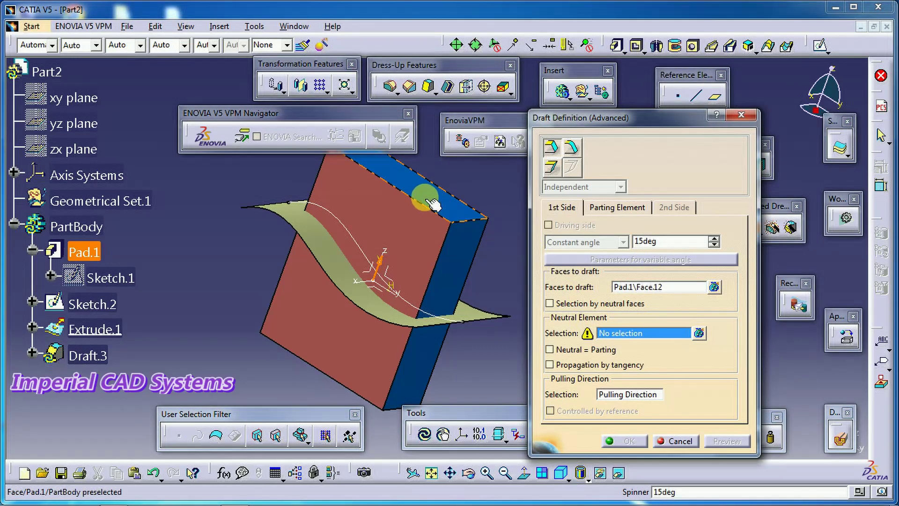
{"action": "left_click", "coordinate": [430, 202]}
{"action": "middle_click_drag", "start_coordinate": [430, 202], "coordinate": [351, 228]}
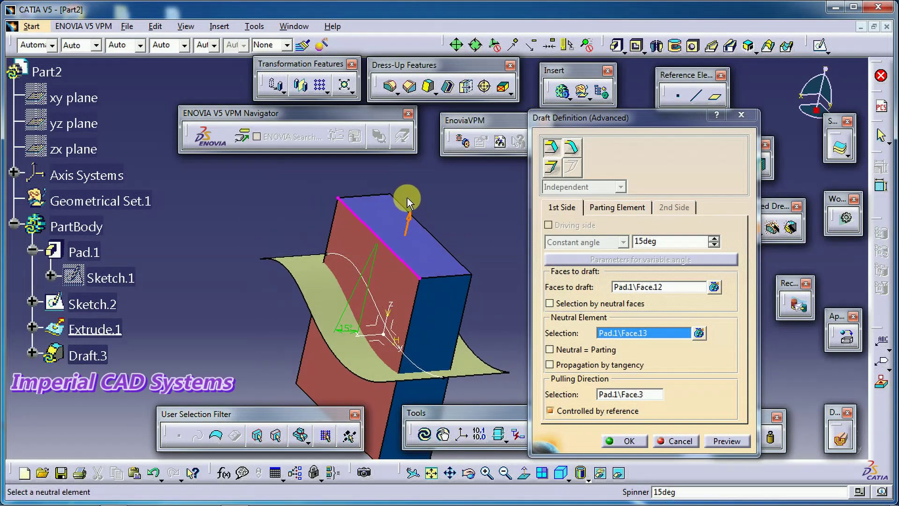
{"action": "middle_click_drag", "start_coordinate": [407, 276], "coordinate": [388, 245]}
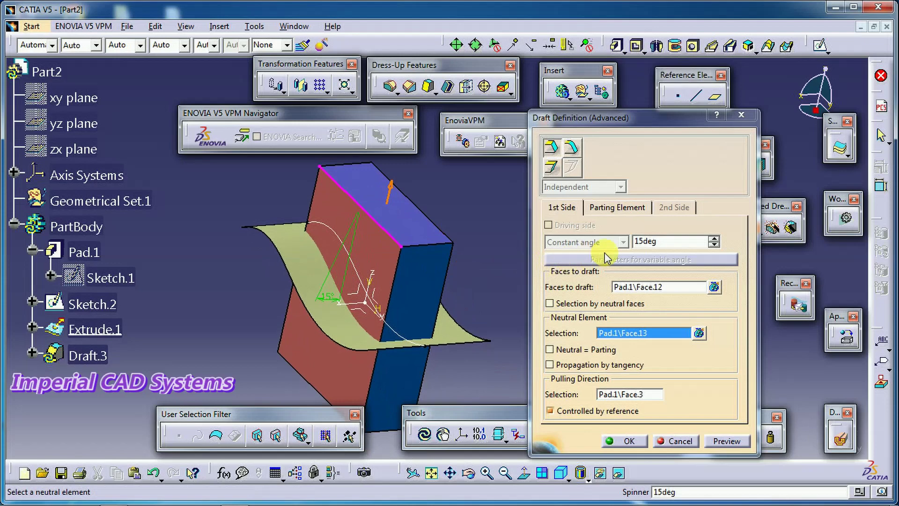
Step: Use the Extrude.1 surface as the draft's parting element, preview the result and apply the draft
{"action": "left_click", "coordinate": [625, 210]}
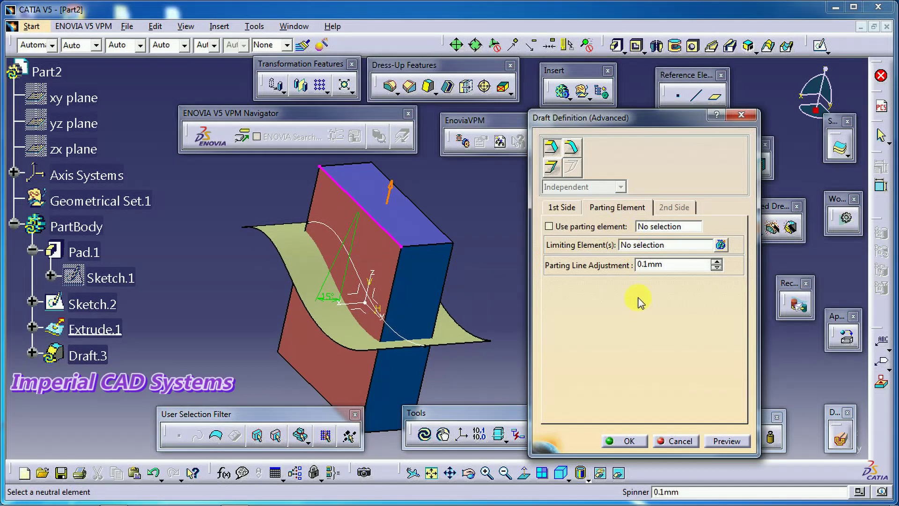
{"action": "left_click", "coordinate": [656, 230]}
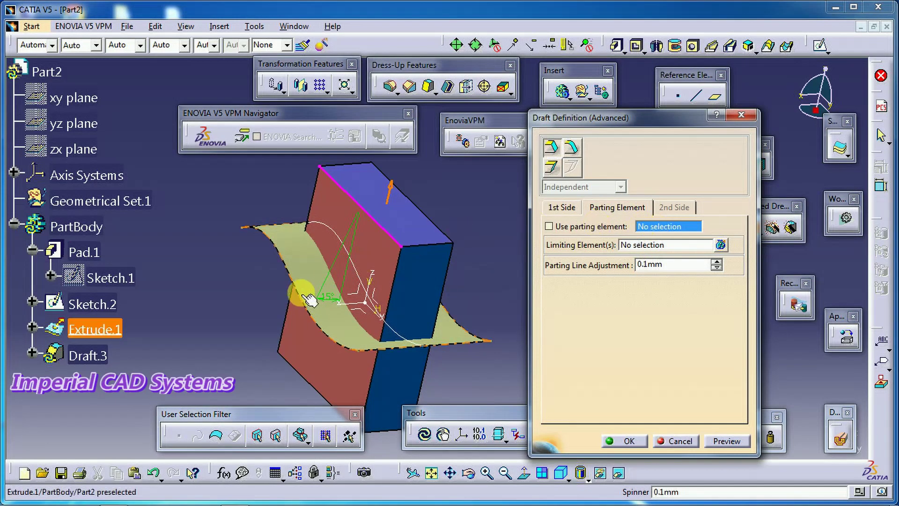
{"action": "left_click", "coordinate": [306, 270]}
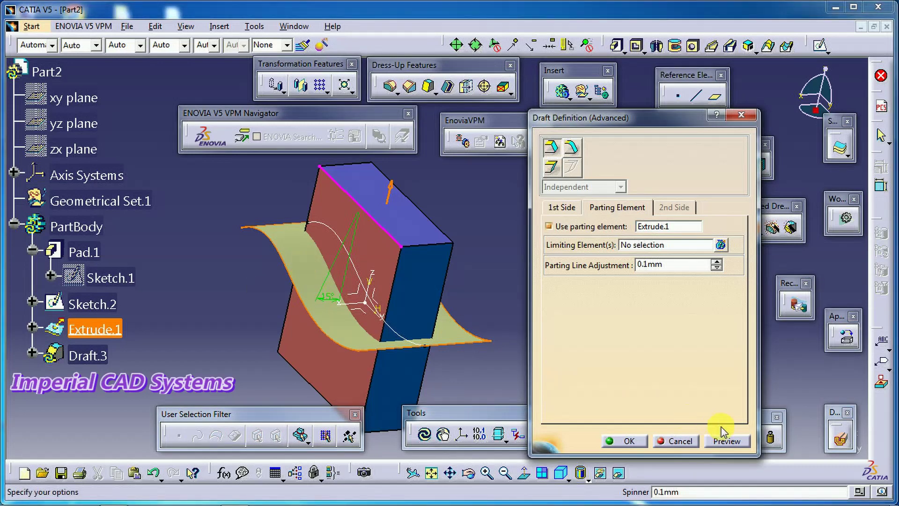
{"action": "left_click", "coordinate": [731, 442]}
{"action": "middle_click_drag", "start_coordinate": [484, 338], "coordinate": [483, 281]}
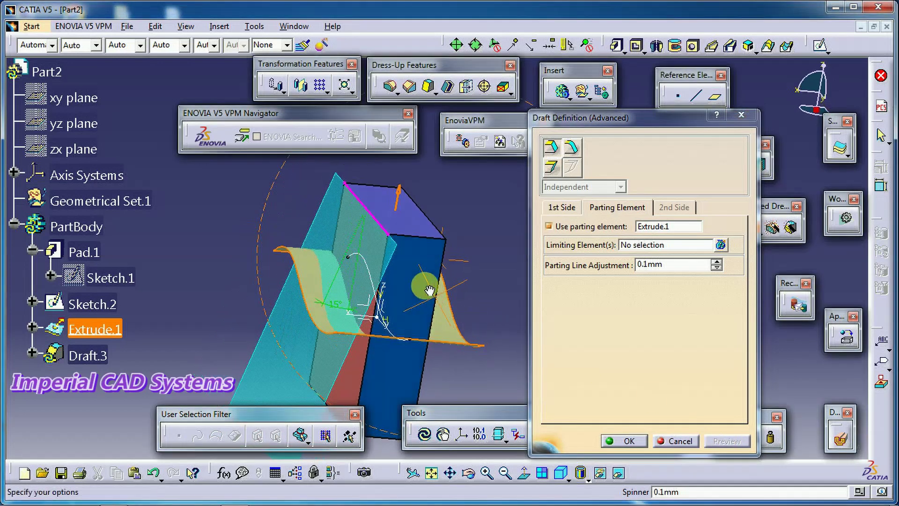
{"action": "left_click", "coordinate": [629, 443]}
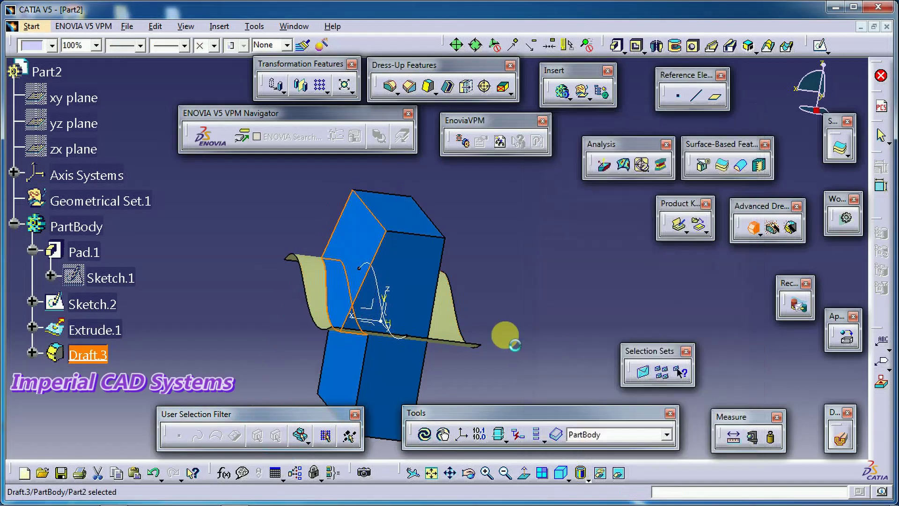
Step: Hide the Extrude.1 surface and inspect the drafted pad face along the parting line
{"action": "mouse_move", "coordinate": [335, 341]}
{"action": "middle_mouse_down"}
{"action": "mouse_move", "coordinate": [356, 349]}
{"action": "mouse_move", "coordinate": [421, 304]}
{"action": "mouse_move", "coordinate": [405, 249]}
{"action": "mouse_move", "coordinate": [346, 322]}
{"action": "mouse_move", "coordinate": [345, 361]}
{"action": "mouse_move", "coordinate": [421, 296]}
{"action": "mouse_move", "coordinate": [403, 322]}
{"action": "mouse_move", "coordinate": [419, 373]}
{"action": "mouse_move", "coordinate": [311, 311]}
{"action": "mouse_move", "coordinate": [470, 267]}
{"action": "mouse_move", "coordinate": [373, 351]}
{"action": "mouse_move", "coordinate": [420, 259]}
{"action": "mouse_move", "coordinate": [411, 279]}
{"action": "middle_mouse_up"}
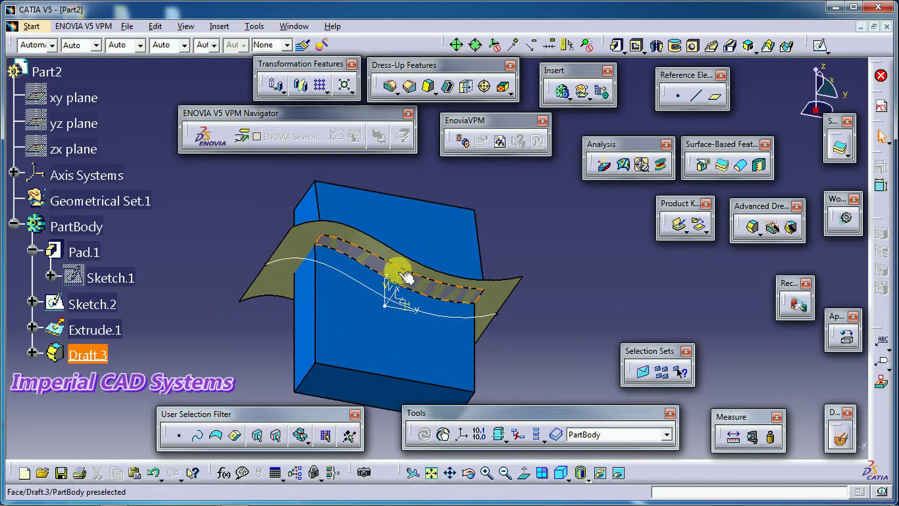
{"action": "right_click", "coordinate": [305, 245]}
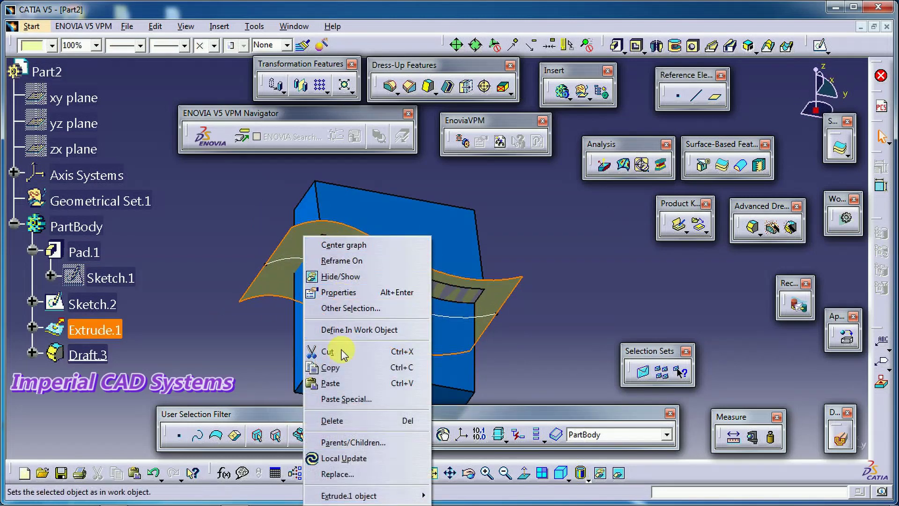
{"action": "left_click", "coordinate": [337, 275]}
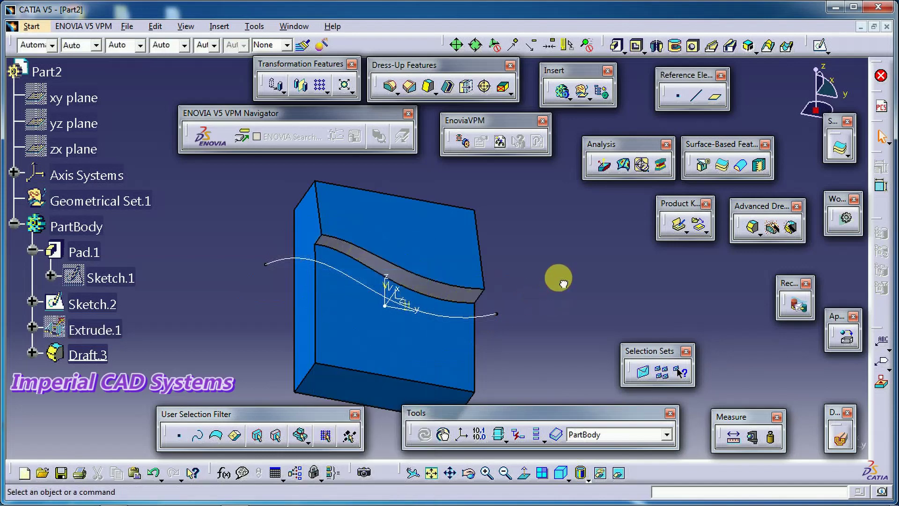
{"action": "middle_click_drag", "start_coordinate": [545, 296], "coordinate": [589, 257]}
{"action": "middle_click_drag", "start_coordinate": [468, 277], "coordinate": [427, 255]}
{"action": "right_click", "coordinate": [424, 244]}
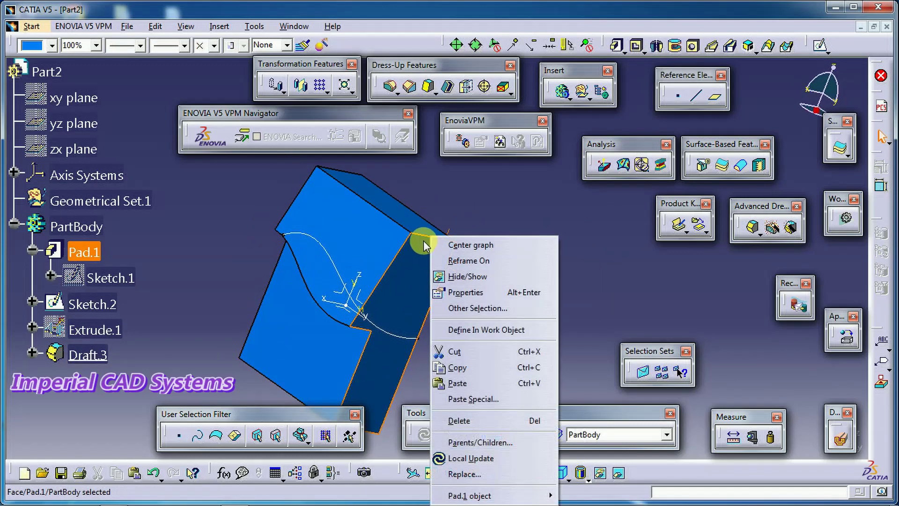
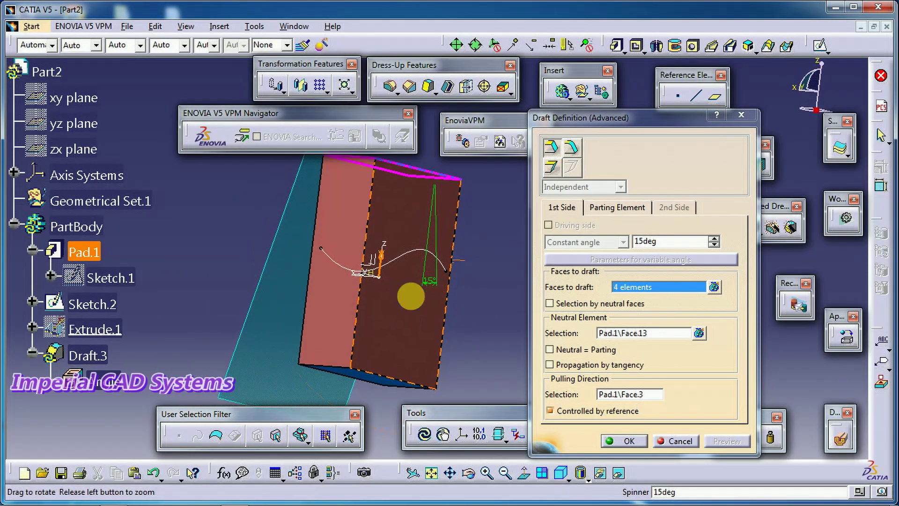
Step: Apply the 15-degree Draft.3 to the pad's four side faces, inspect the solid and select Draft.3 in the tree
{"action": "left_click", "coordinate": [628, 442]}
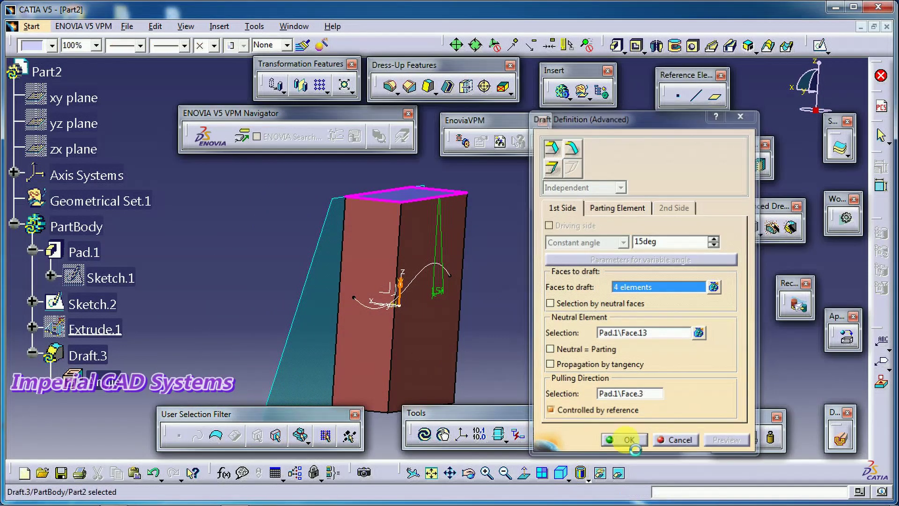
{"action": "middle_click_drag", "start_coordinate": [523, 325], "coordinate": [464, 277]}
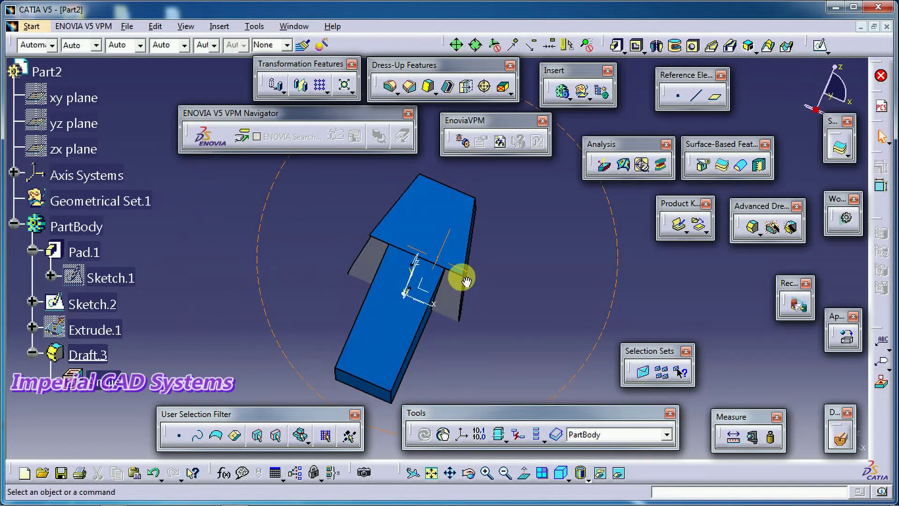
{"action": "middle_click_drag", "start_coordinate": [500, 283], "coordinate": [434, 287]}
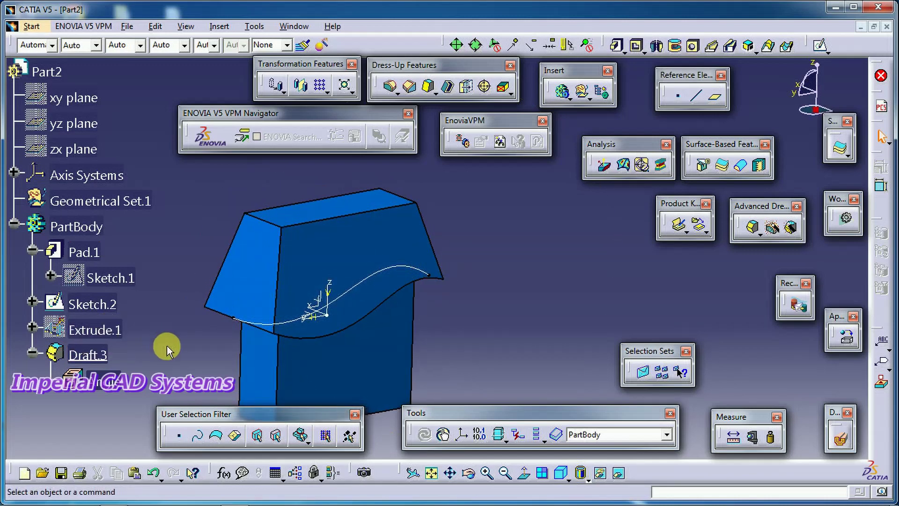
{"action": "left_click", "coordinate": [97, 356]}
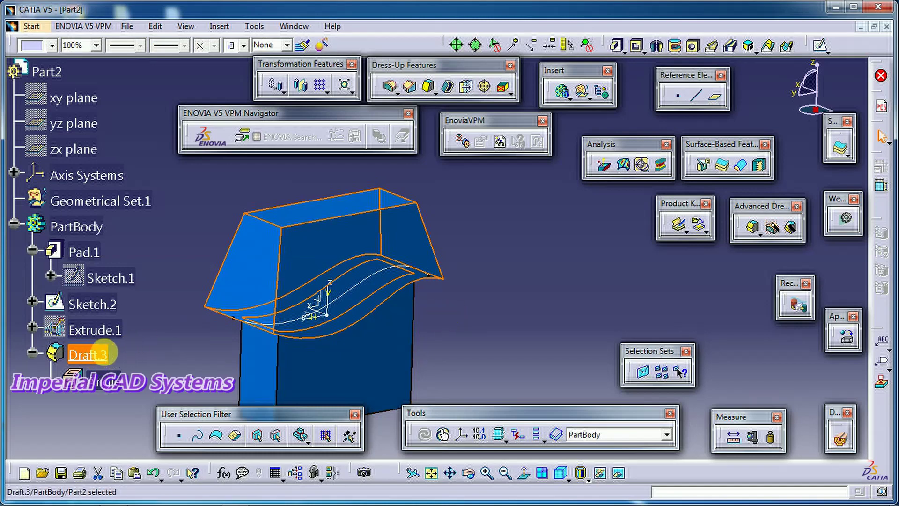
Step: Reverse Draft.3's pulling direction to point downward, preview and apply the draft, and inspect the solid from several sides
{"action": "double_click", "coordinate": [98, 356]}
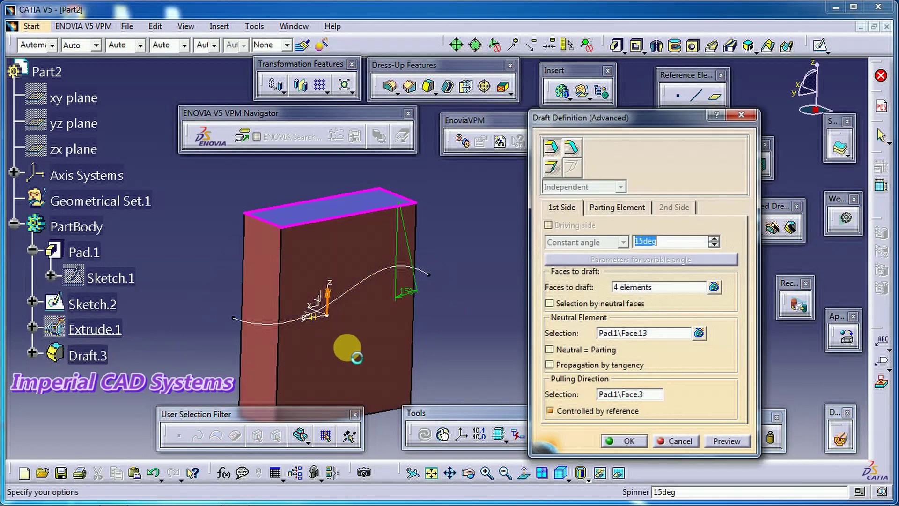
{"action": "middle_click_drag", "start_coordinate": [443, 286], "coordinate": [509, 309]}
{"action": "middle_click_drag", "start_coordinate": [461, 281], "coordinate": [502, 300]}
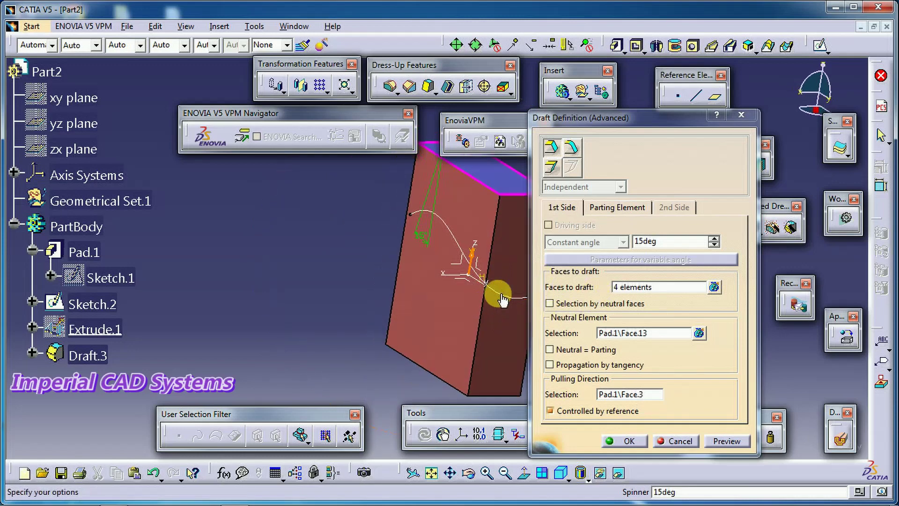
{"action": "left_click", "coordinate": [470, 255]}
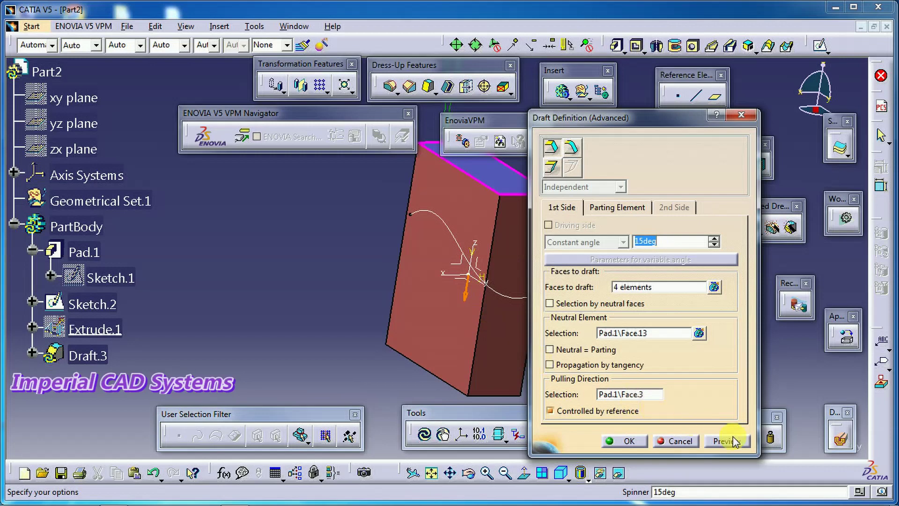
{"action": "left_click", "coordinate": [749, 448]}
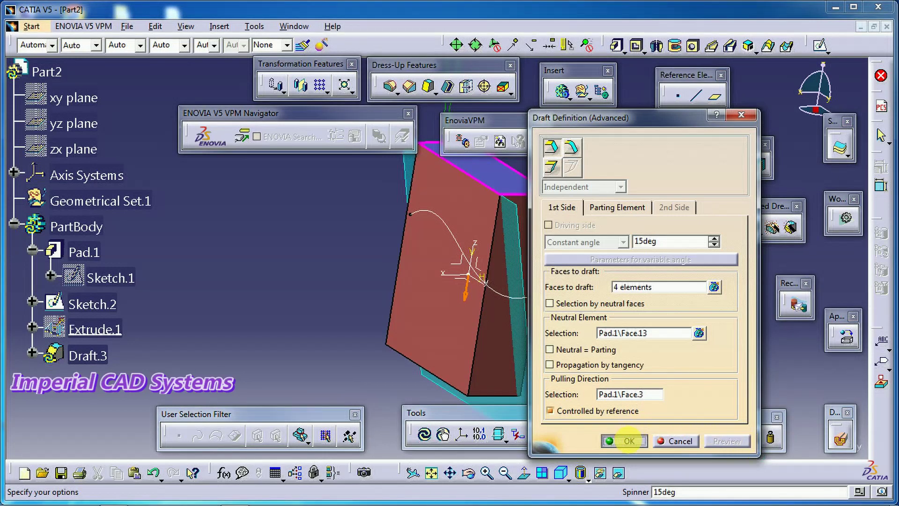
{"action": "left_click", "coordinate": [630, 441]}
{"action": "middle_click_drag", "start_coordinate": [546, 345], "coordinate": [412, 305]}
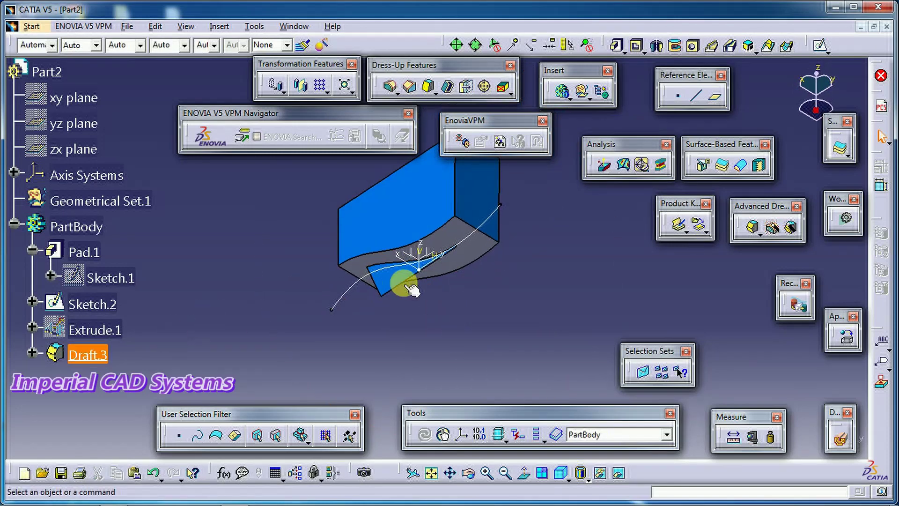
{"action": "middle_click_drag", "start_coordinate": [342, 317], "coordinate": [447, 281]}
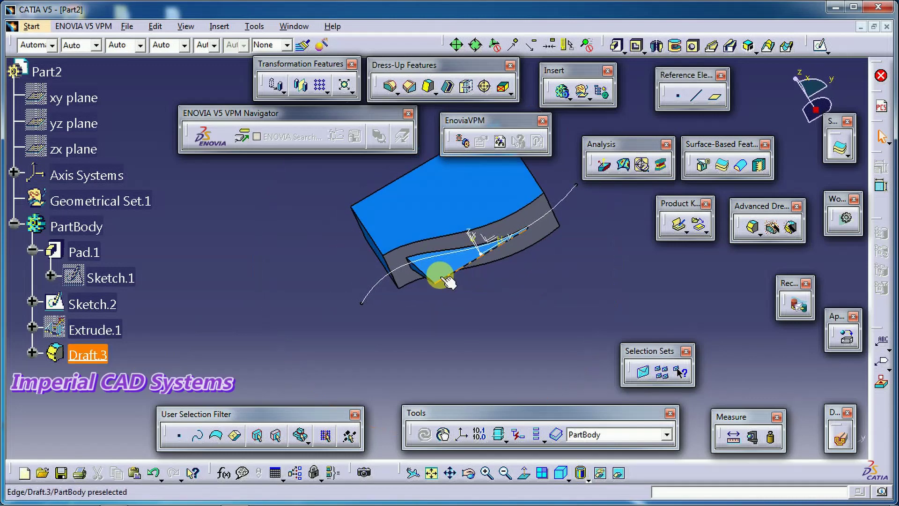
Step: Set Draft.3's draft angle to 5 degrees and apply the change
{"action": "double_click", "coordinate": [86, 355]}
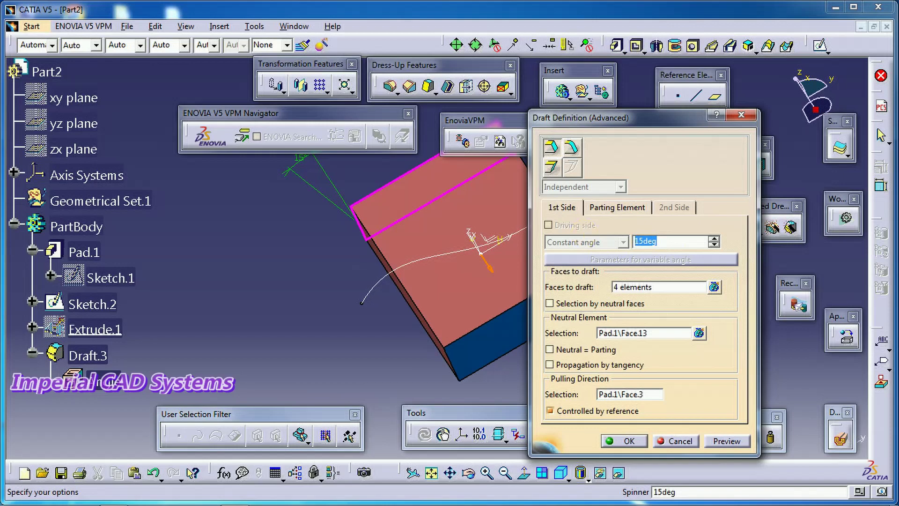
{"action": "left_click", "coordinate": [736, 439]}
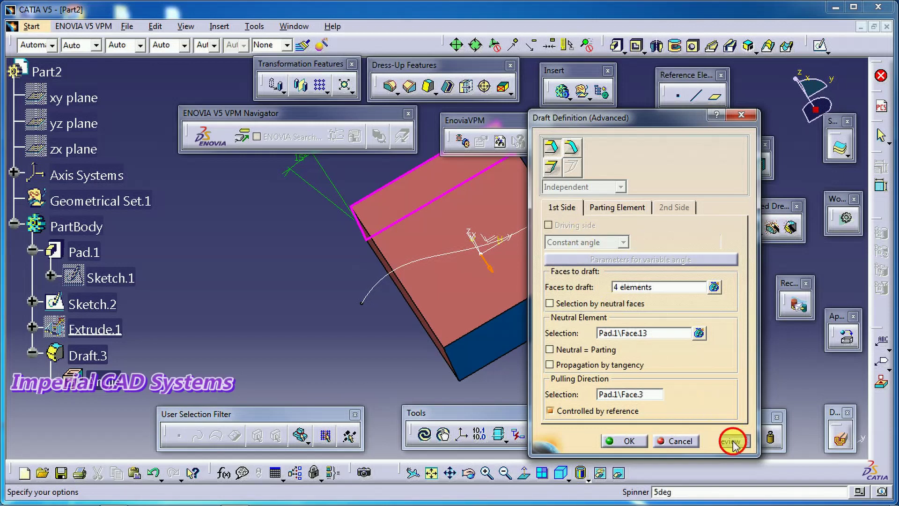
{"action": "left_click", "coordinate": [624, 440]}
{"action": "middle_click_drag", "start_coordinate": [593, 345], "coordinate": [512, 377]}
Step: Flip Draft.3's pulling direction back to point upward and apply the draft
{"action": "double_click", "coordinate": [89, 356]}
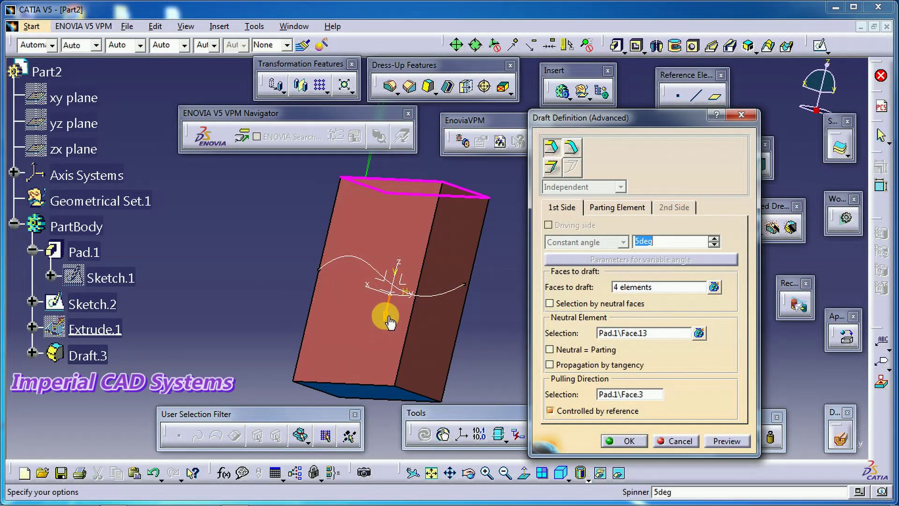
{"action": "left_click", "coordinate": [389, 320]}
{"action": "left_click", "coordinate": [630, 441]}
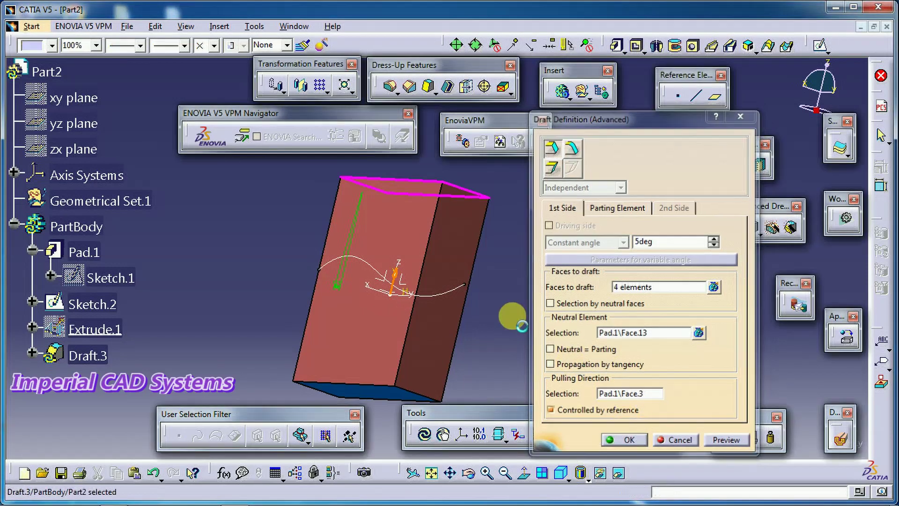
Step: Try a 20-degree angle for Draft.3, and accept deactivating the draft and extracting its geometry
{"action": "double_click", "coordinate": [91, 355]}
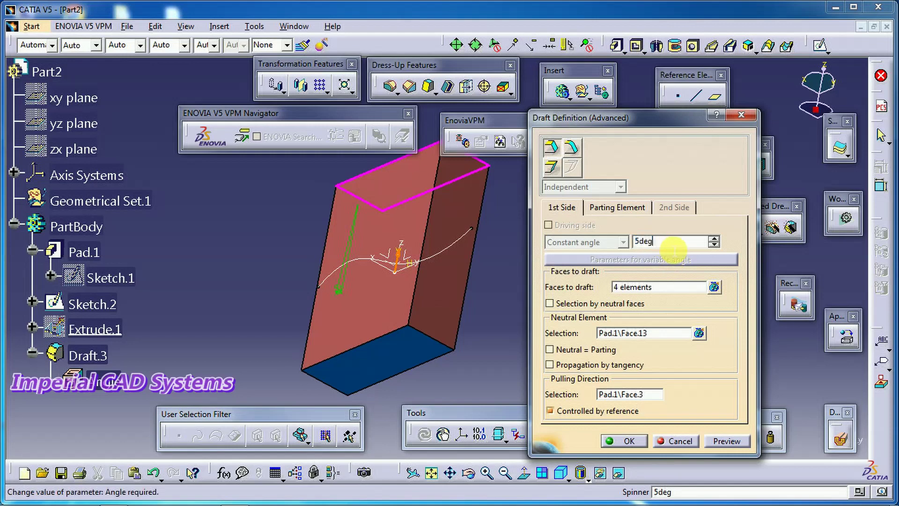
{"action": "type", "text": "20"}
{"action": "key", "text": "Return"}
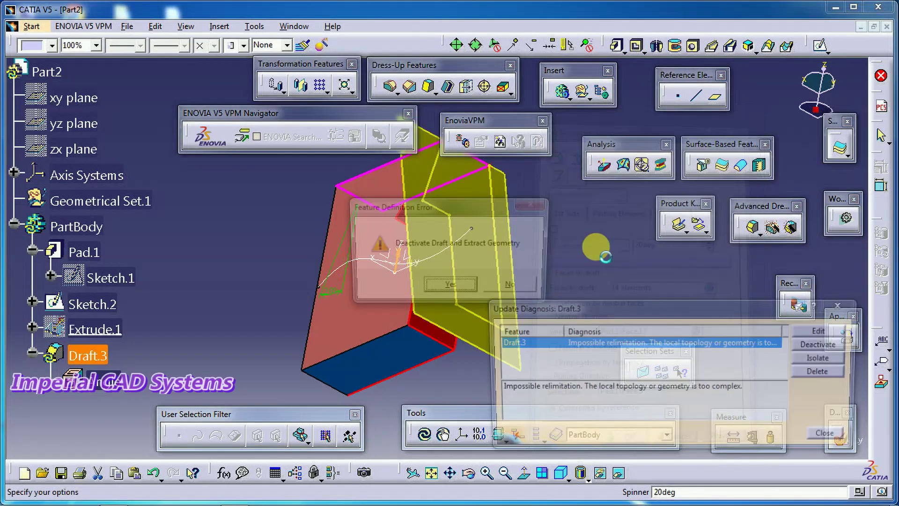
{"action": "left_click", "coordinate": [473, 290]}
{"action": "middle_click_drag", "start_coordinate": [483, 272], "coordinate": [465, 334]}
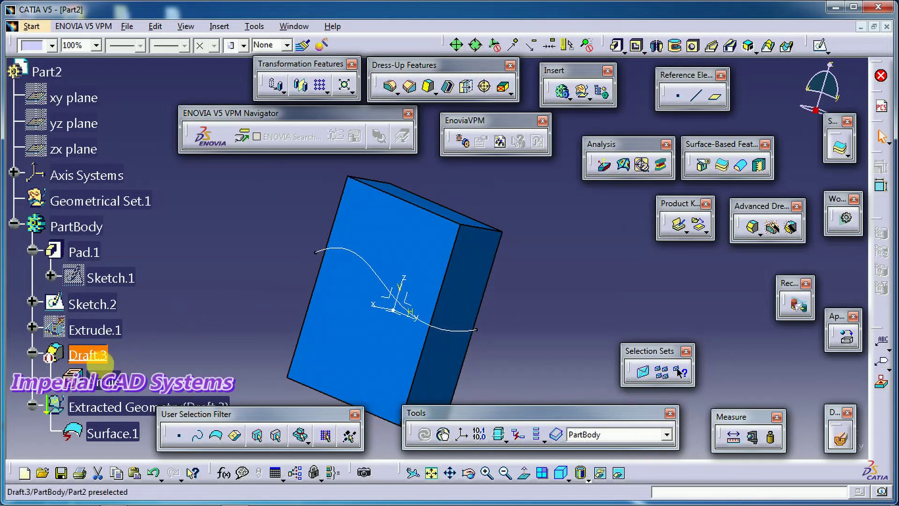
Step: Set Draft.3's angle to 15 degrees and activate the deactivated draft again
{"action": "double_click", "coordinate": [95, 357]}
{"action": "middle_click_drag", "start_coordinate": [337, 367], "coordinate": [410, 279]}
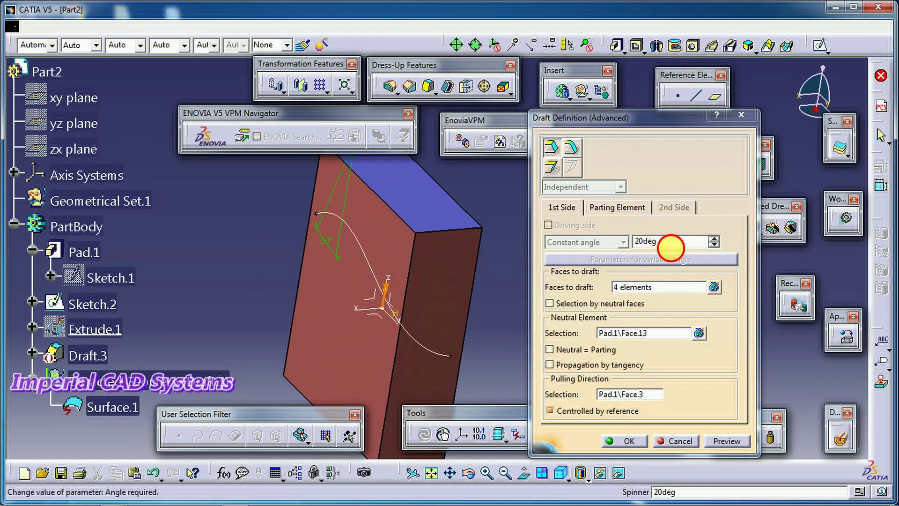
{"action": "left_click_drag", "start_coordinate": [660, 241], "coordinate": [603, 244]}
{"action": "type", "text": "15"}
{"action": "key", "text": "Return"}
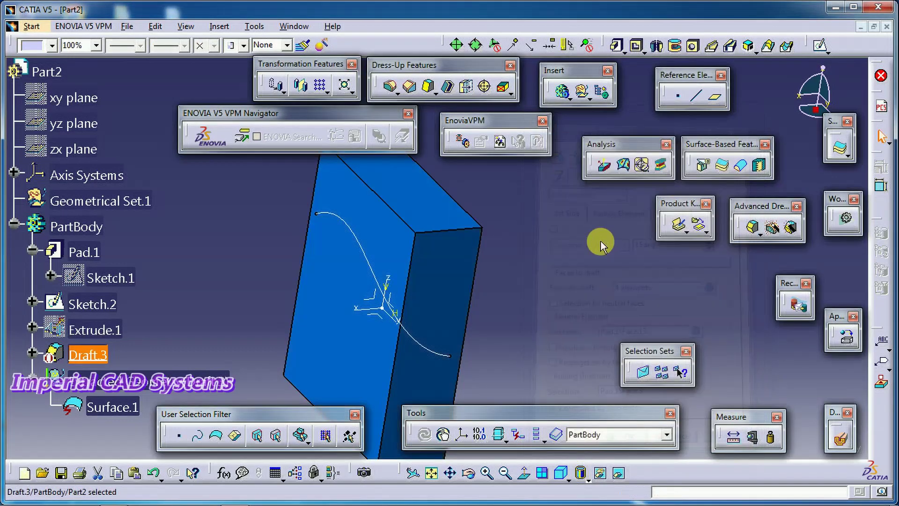
{"action": "right_click", "coordinate": [83, 356]}
{"action": "mouse_move", "coordinate": [188, 343]}
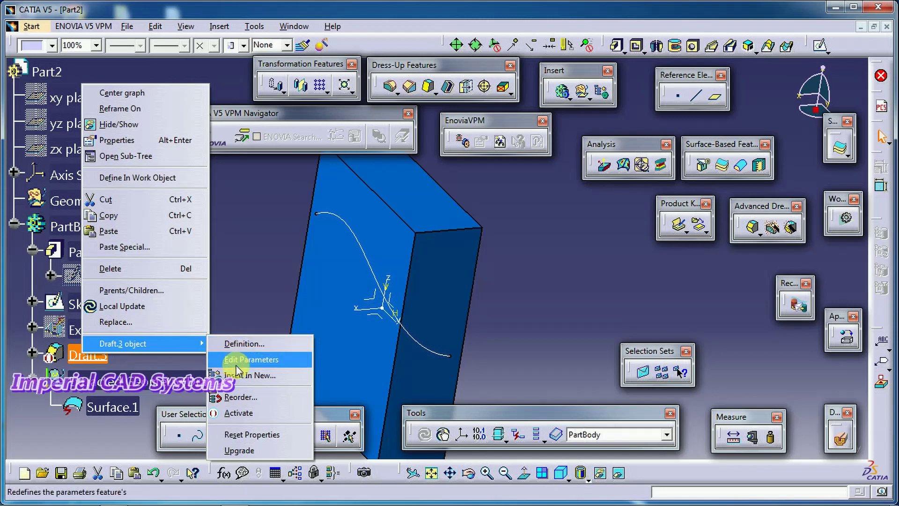
{"action": "left_click", "coordinate": [237, 412]}
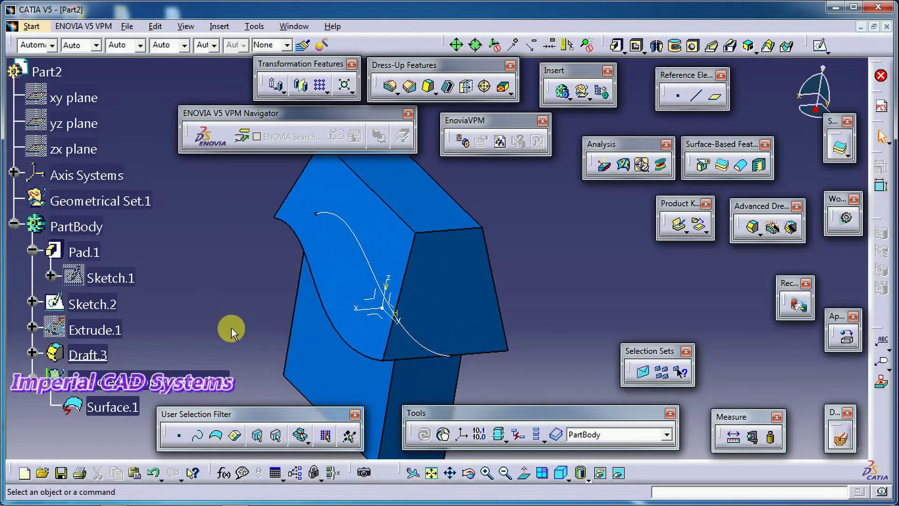
Step: Add the ZX plane of the Absolute Axis System as limiting element of Draft.3, preview the result and apply it
{"action": "mouse_move", "coordinate": [307, 362]}
{"action": "middle_mouse_down"}
{"action": "mouse_move", "coordinate": [363, 259]}
{"action": "mouse_move", "coordinate": [488, 209]}
{"action": "mouse_move", "coordinate": [498, 281]}
{"action": "mouse_move", "coordinate": [424, 281]}
{"action": "mouse_move", "coordinate": [271, 325]}
{"action": "mouse_move", "coordinate": [305, 243]}
{"action": "mouse_move", "coordinate": [369, 336]}
{"action": "mouse_move", "coordinate": [382, 277]}
{"action": "middle_mouse_up"}
{"action": "double_click", "coordinate": [457, 253]}
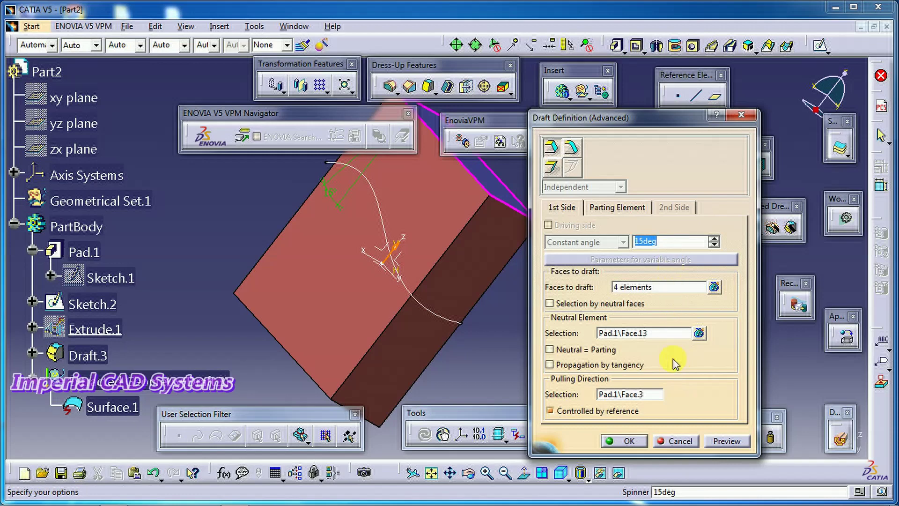
{"action": "left_click", "coordinate": [627, 209]}
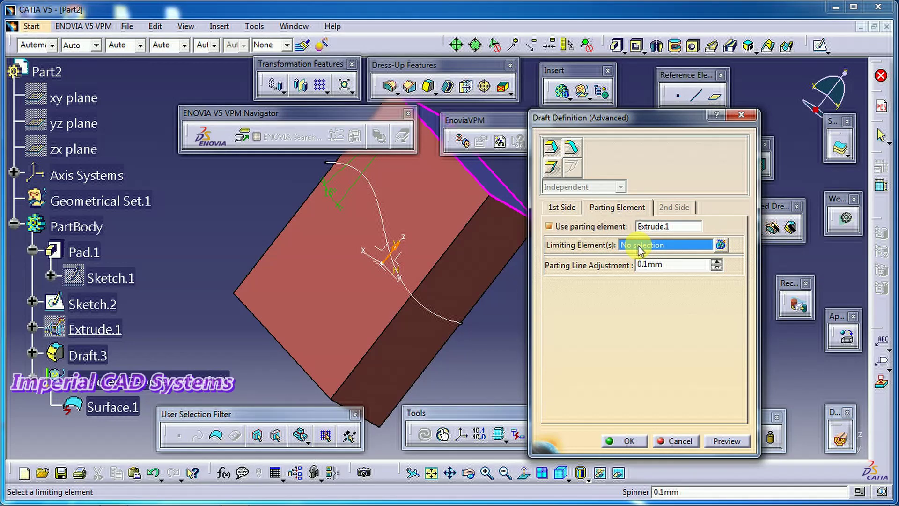
{"action": "middle_click_drag", "start_coordinate": [261, 287], "coordinate": [395, 285]}
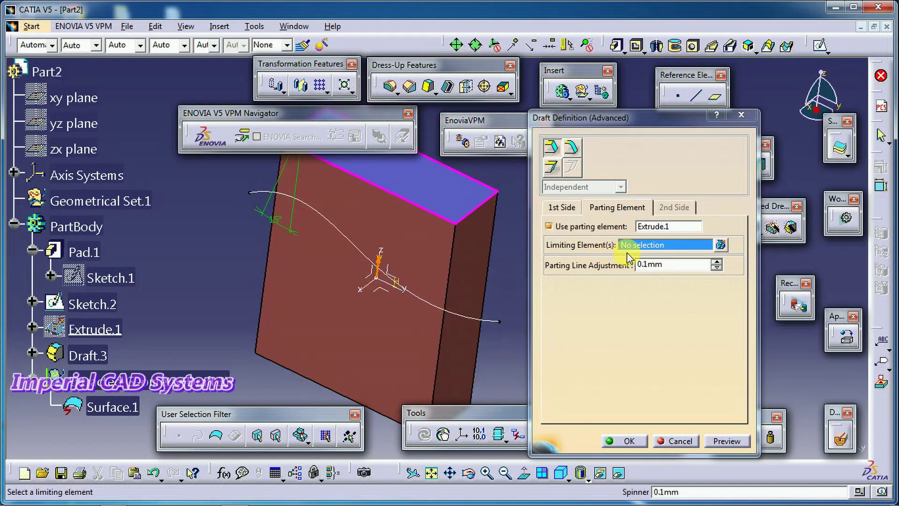
{"action": "left_click", "coordinate": [374, 279]}
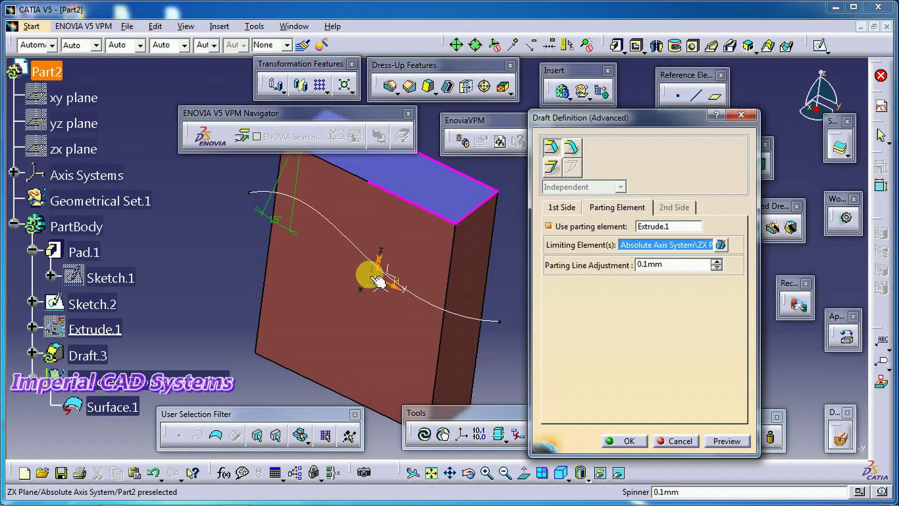
{"action": "middle_click_drag", "start_coordinate": [464, 281], "coordinate": [493, 263]}
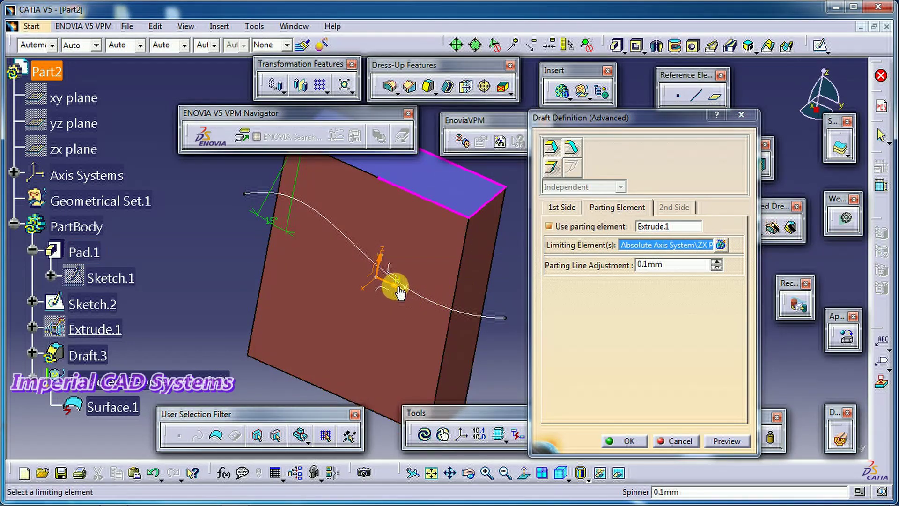
{"action": "middle_click_drag", "start_coordinate": [377, 296], "coordinate": [331, 391]}
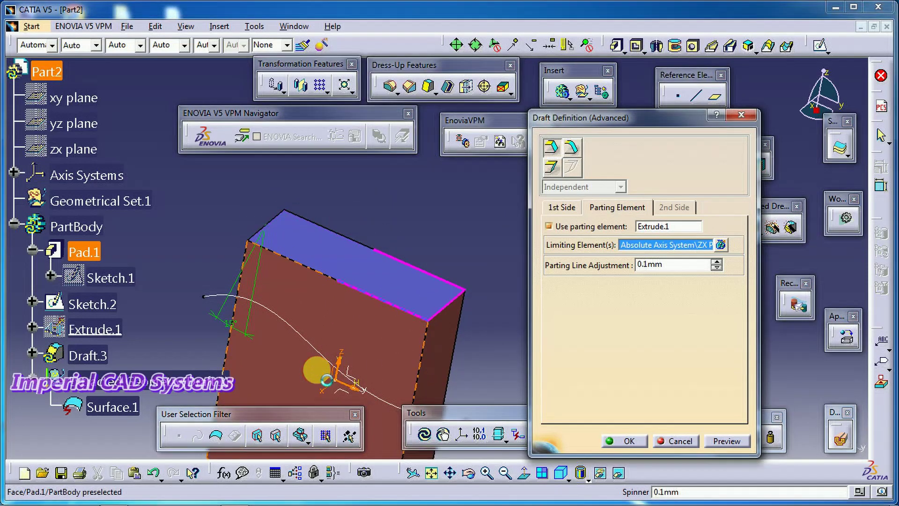
{"action": "middle_click_drag", "start_coordinate": [367, 356], "coordinate": [357, 301]}
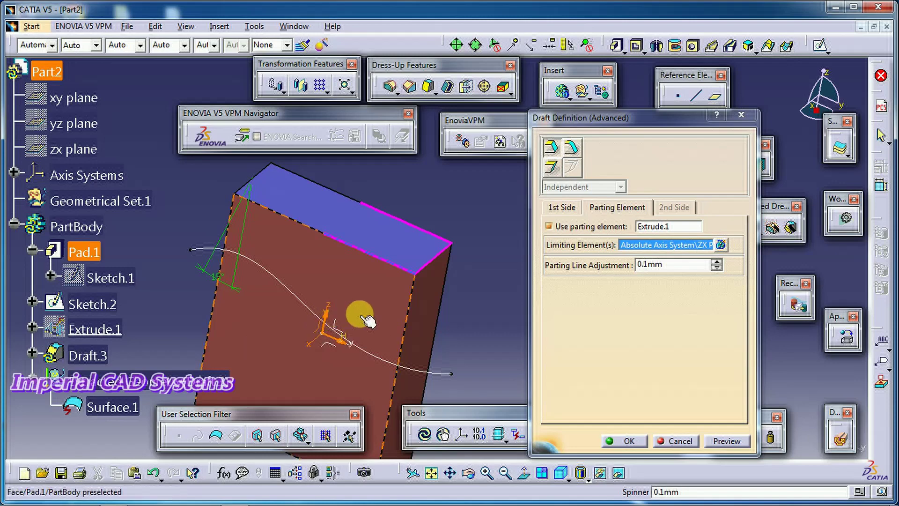
{"action": "left_click", "coordinate": [731, 440]}
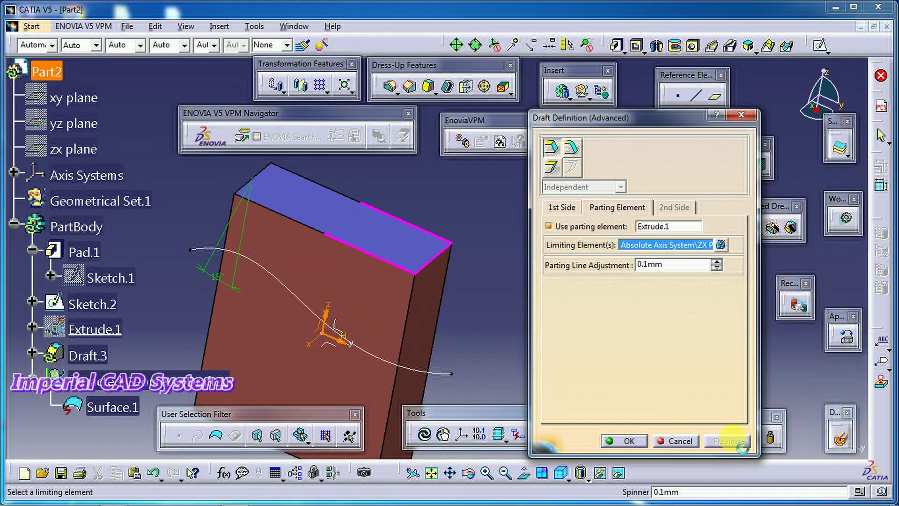
{"action": "left_click", "coordinate": [627, 440]}
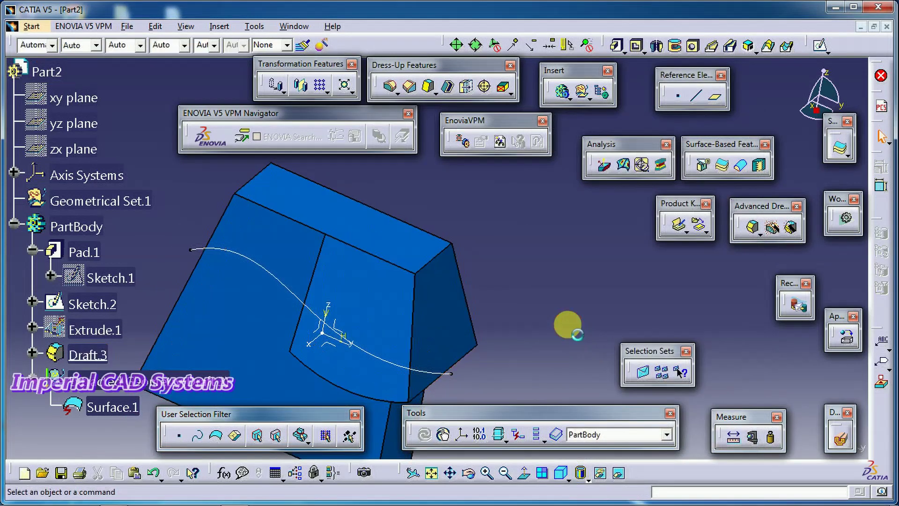
Step: Reverse the side kept by Draft.3's limiting plane, preview and apply the draft, and inspect the solid
{"action": "mouse_move", "coordinate": [526, 345]}
{"action": "middle_mouse_down"}
{"action": "mouse_move", "coordinate": [514, 375]}
{"action": "mouse_move", "coordinate": [487, 256]}
{"action": "mouse_move", "coordinate": [475, 281]}
{"action": "mouse_move", "coordinate": [373, 301]}
{"action": "mouse_move", "coordinate": [532, 281]}
{"action": "mouse_move", "coordinate": [552, 330]}
{"action": "mouse_move", "coordinate": [518, 381]}
{"action": "mouse_move", "coordinate": [373, 301]}
{"action": "mouse_move", "coordinate": [482, 275]}
{"action": "mouse_move", "coordinate": [492, 294]}
{"action": "mouse_move", "coordinate": [445, 338]}
{"action": "mouse_move", "coordinate": [277, 358]}
{"action": "middle_mouse_up"}
{"action": "left_click", "coordinate": [89, 355]}
{"action": "double_click", "coordinate": [94, 355]}
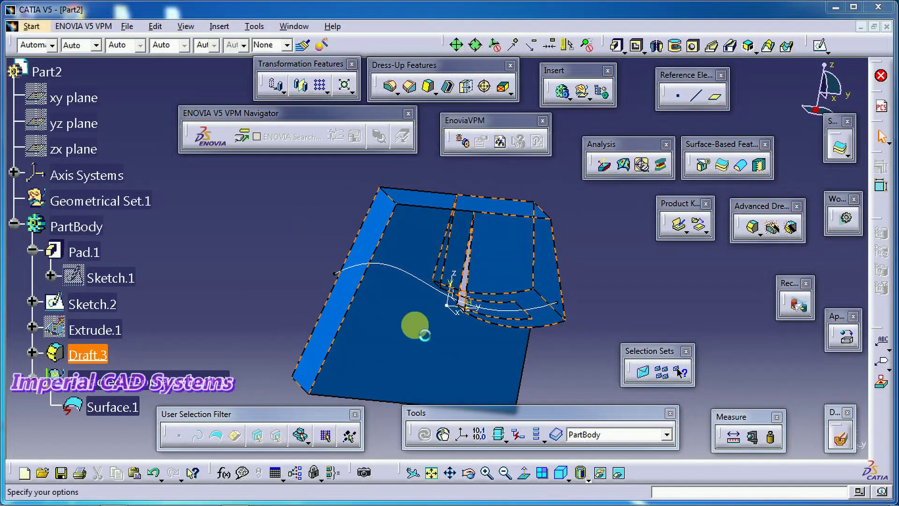
{"action": "left_click", "coordinate": [469, 308]}
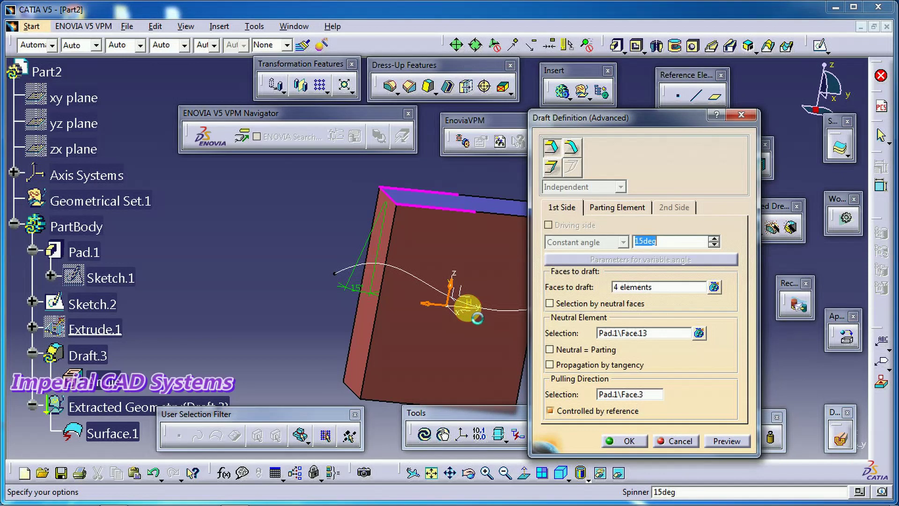
{"action": "left_click", "coordinate": [727, 442]}
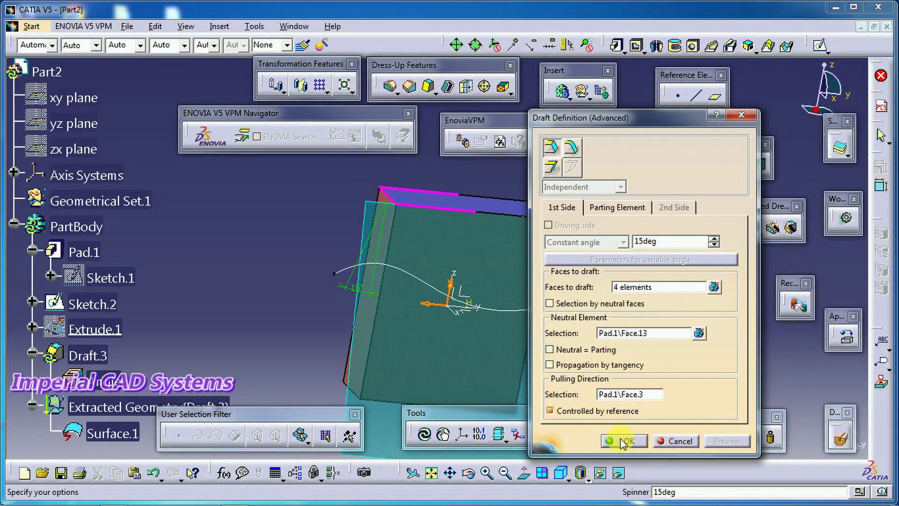
{"action": "left_click", "coordinate": [630, 441]}
{"action": "middle_click_drag", "start_coordinate": [553, 280], "coordinate": [374, 305]}
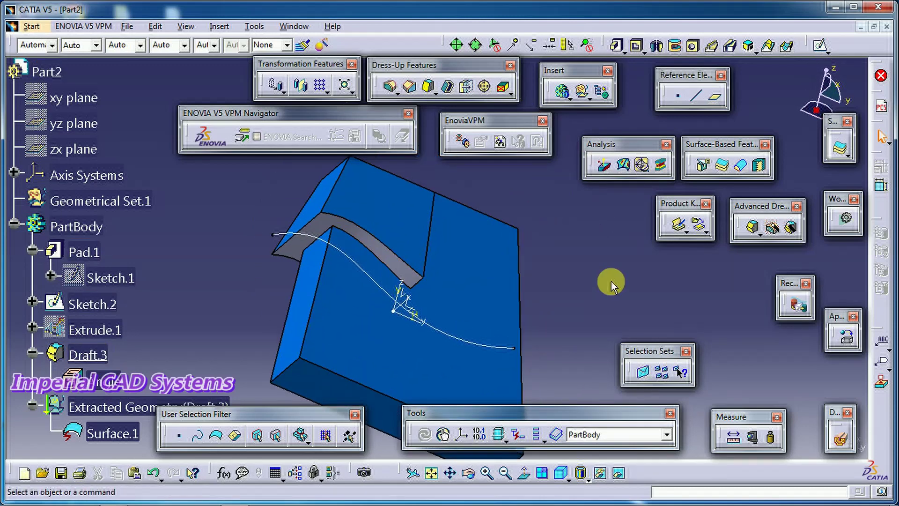